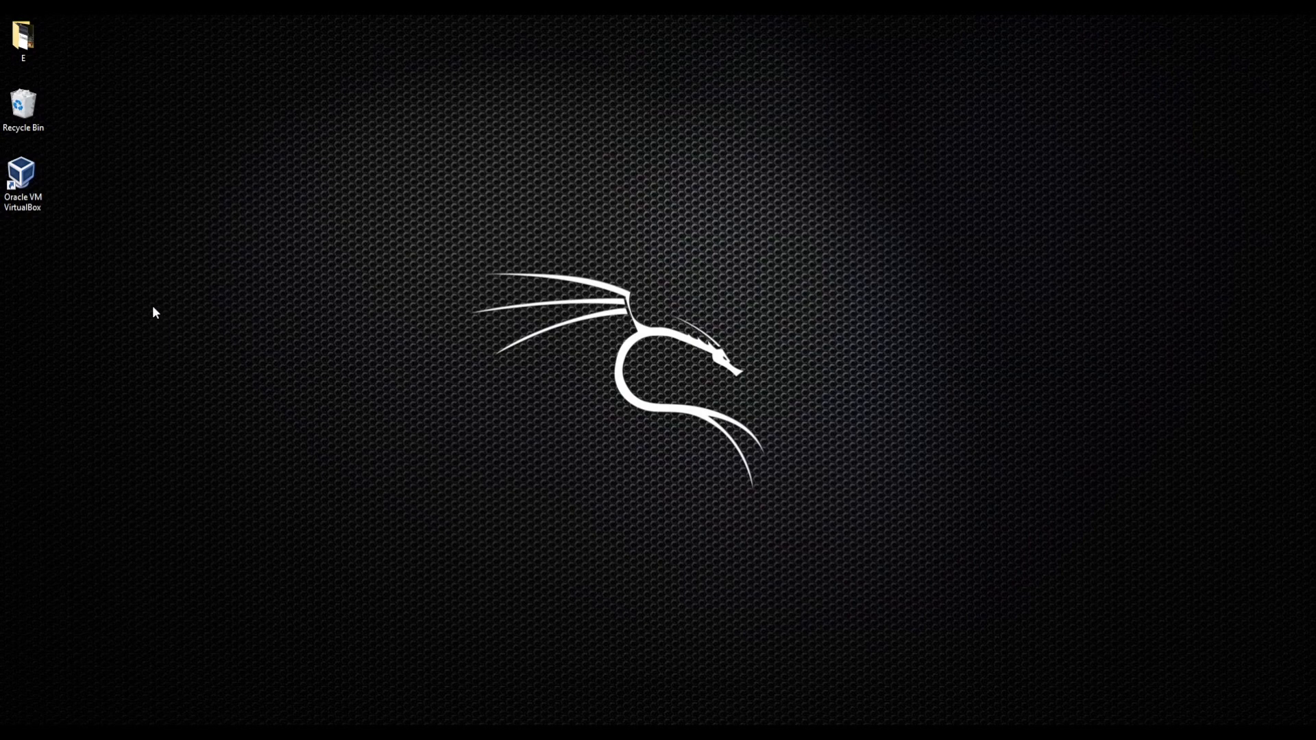
- Launch the VirtualBox Manager and select the Kali Linux (Alfa) machine to show its details
double_click(25, 192)
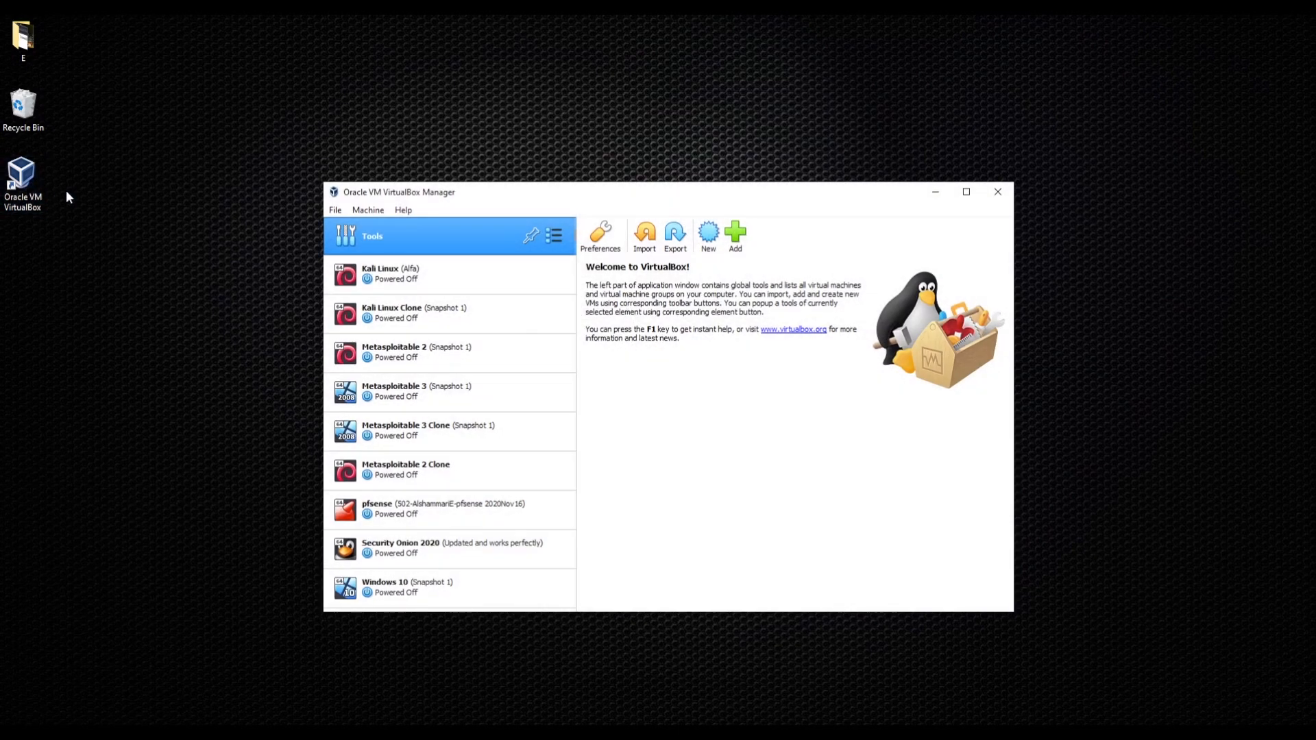
click(442, 274)
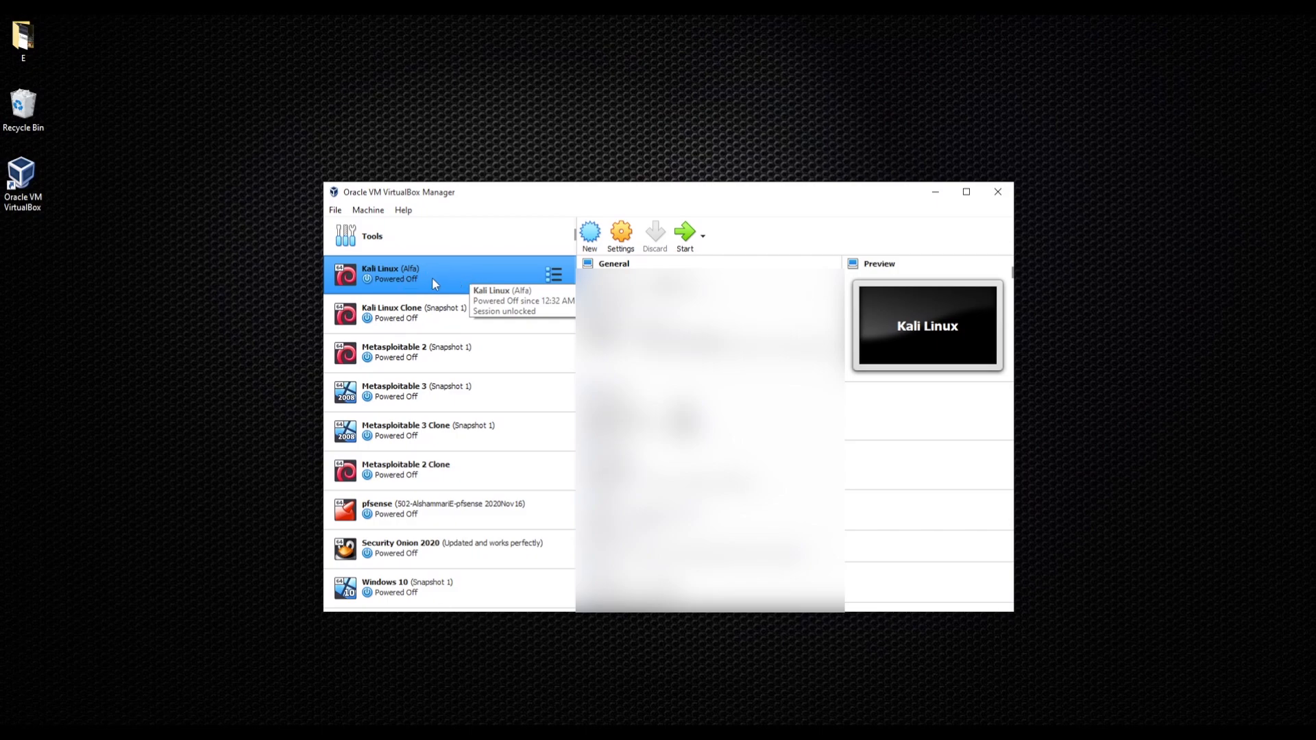
- In Kali Linux network settings, try attaching Adapter 1 as Bridged Adapter on the Intel wireless adapter
click(621, 236)
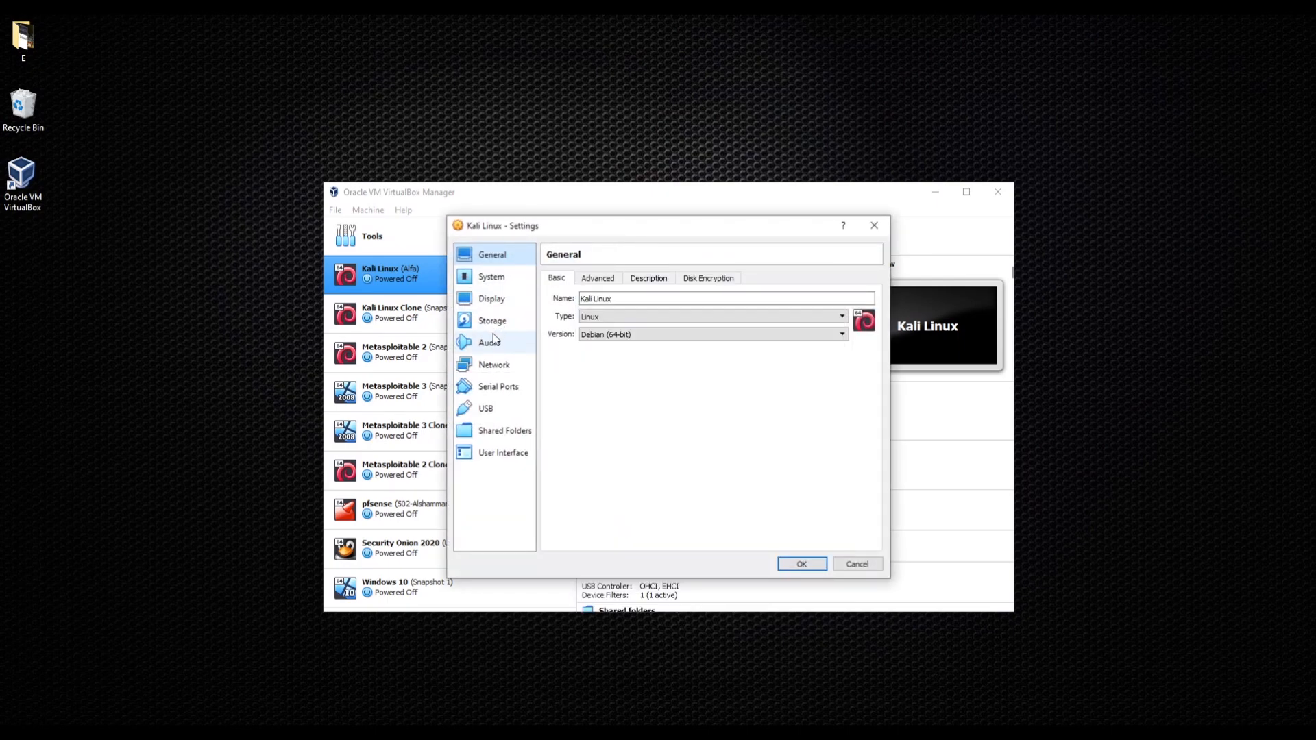
click(492, 369)
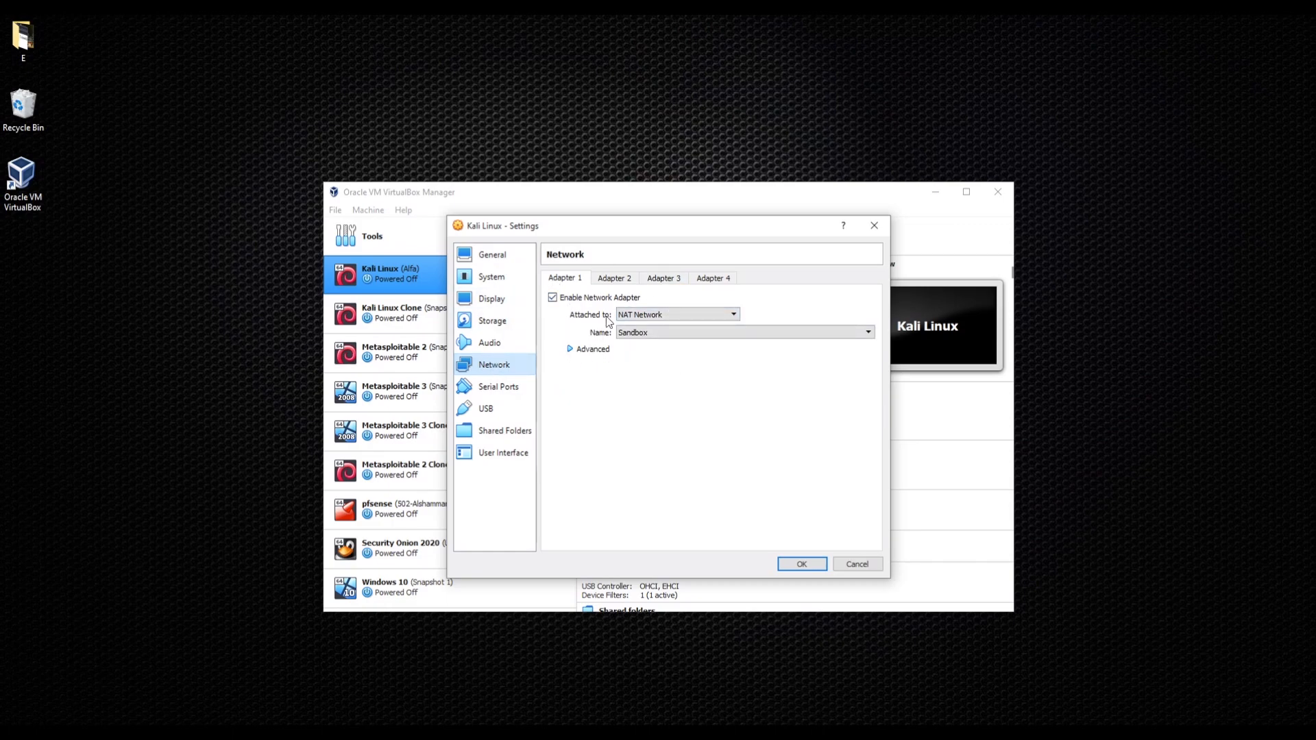
click(686, 317)
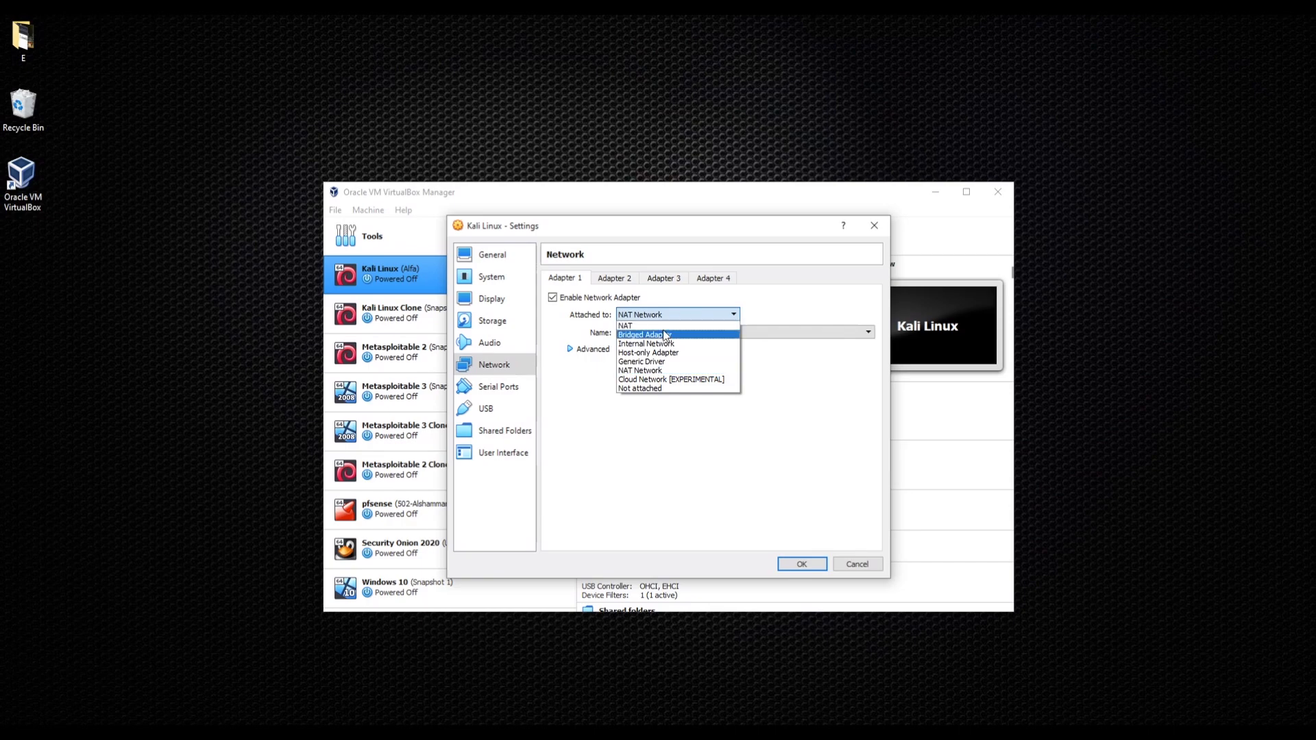
click(660, 333)
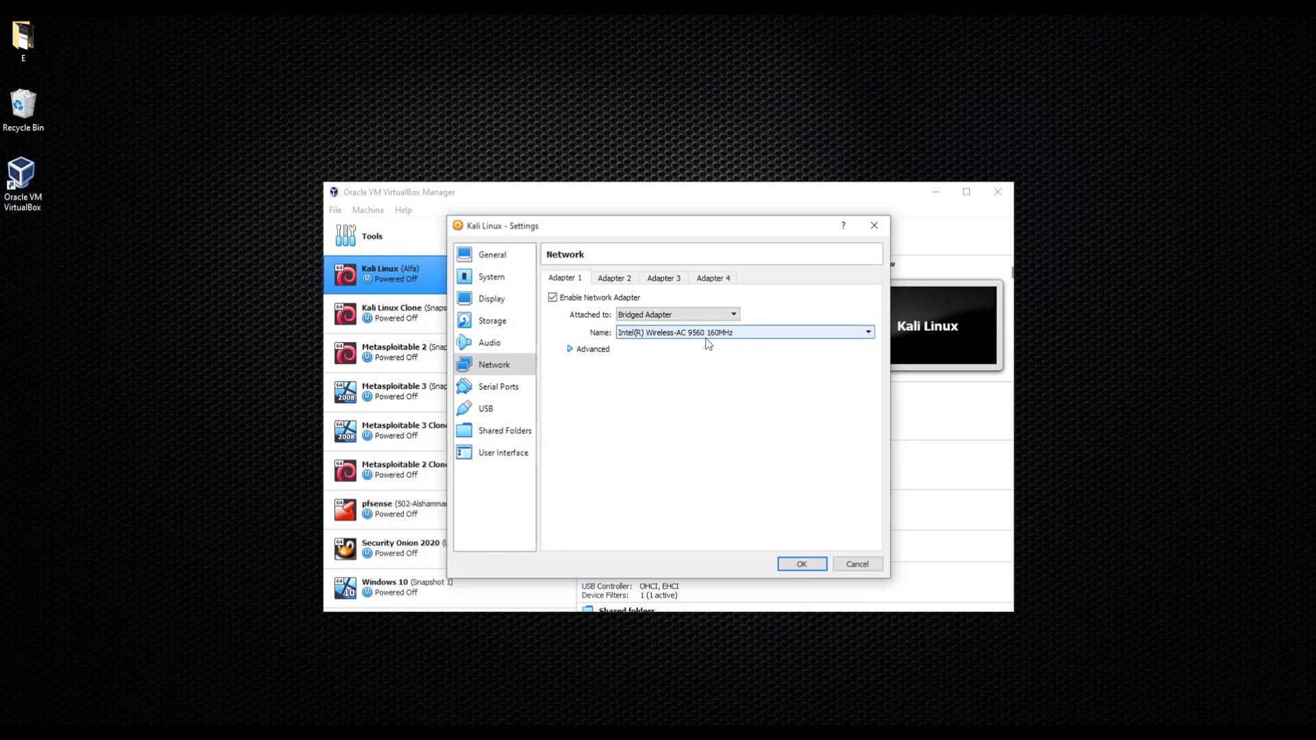
click(756, 334)
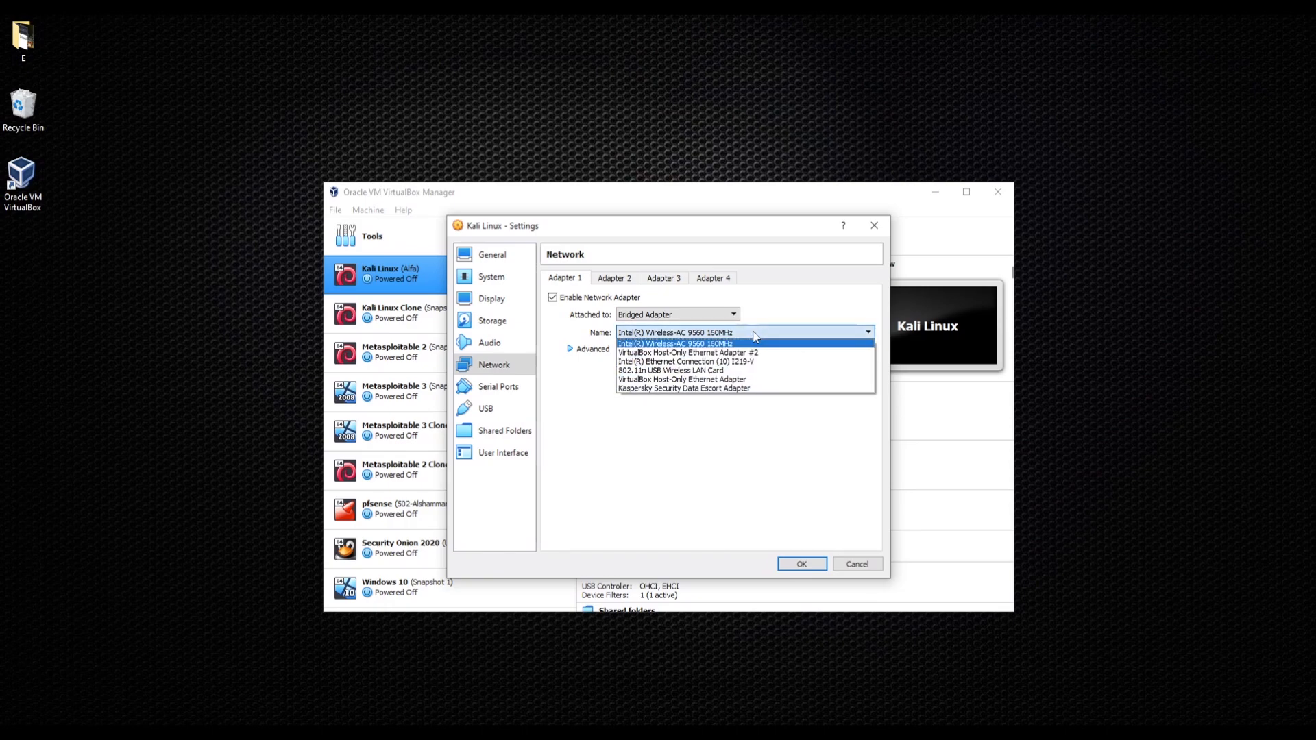
click(793, 321)
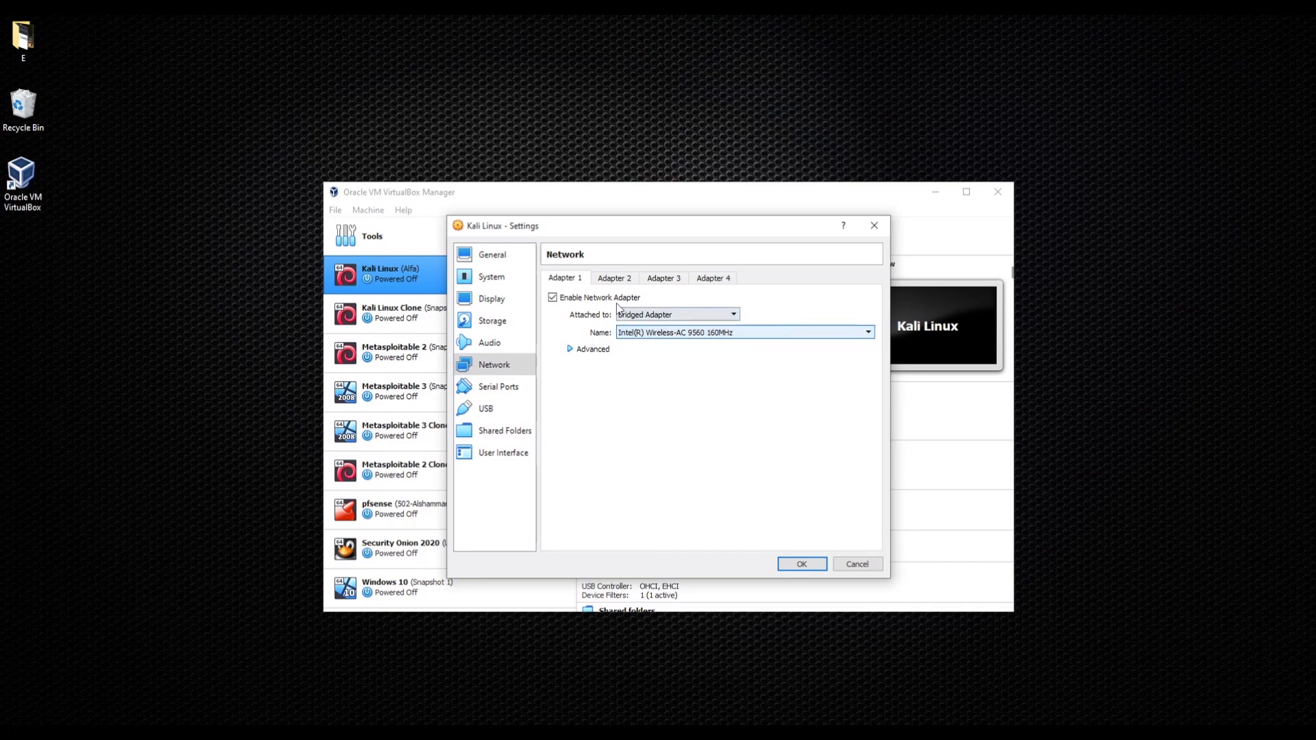
- Switch Adapter 1 to NAT, then back to NAT Network 'Sandbox', and return to General settings
click(660, 314)
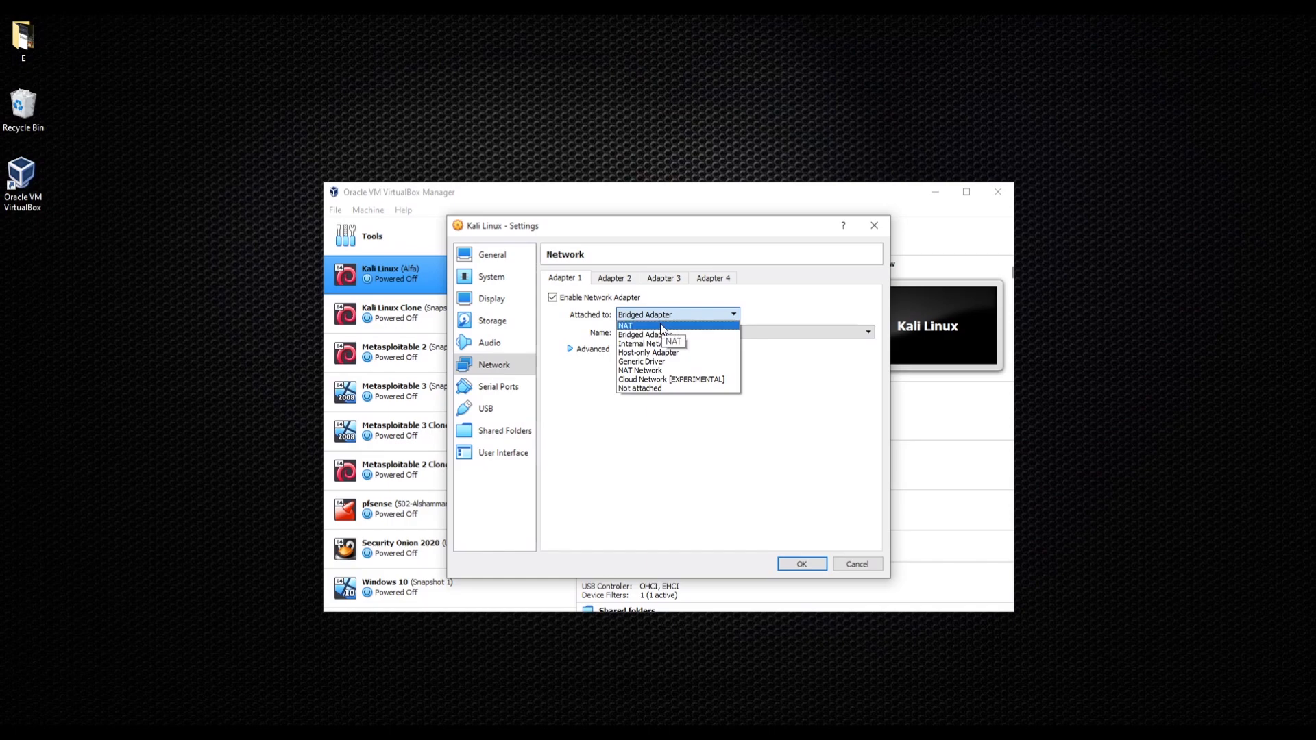
click(660, 325)
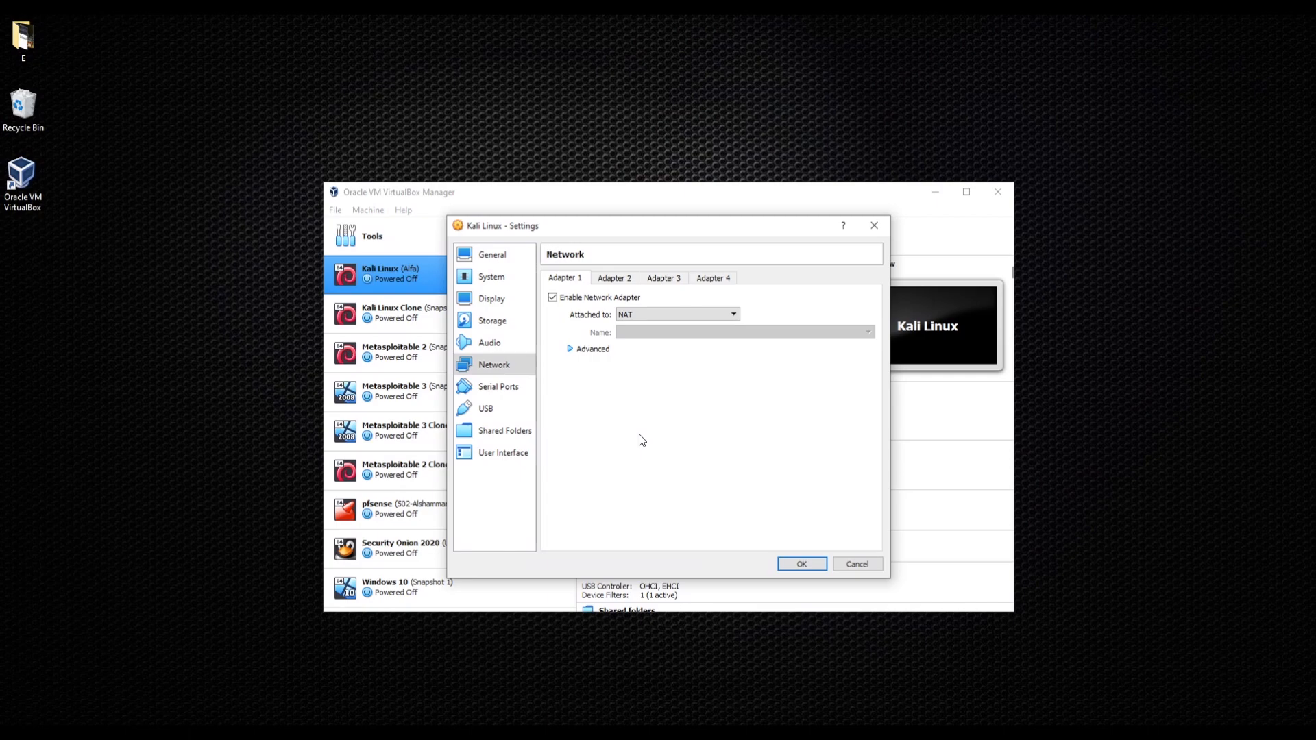
click(660, 313)
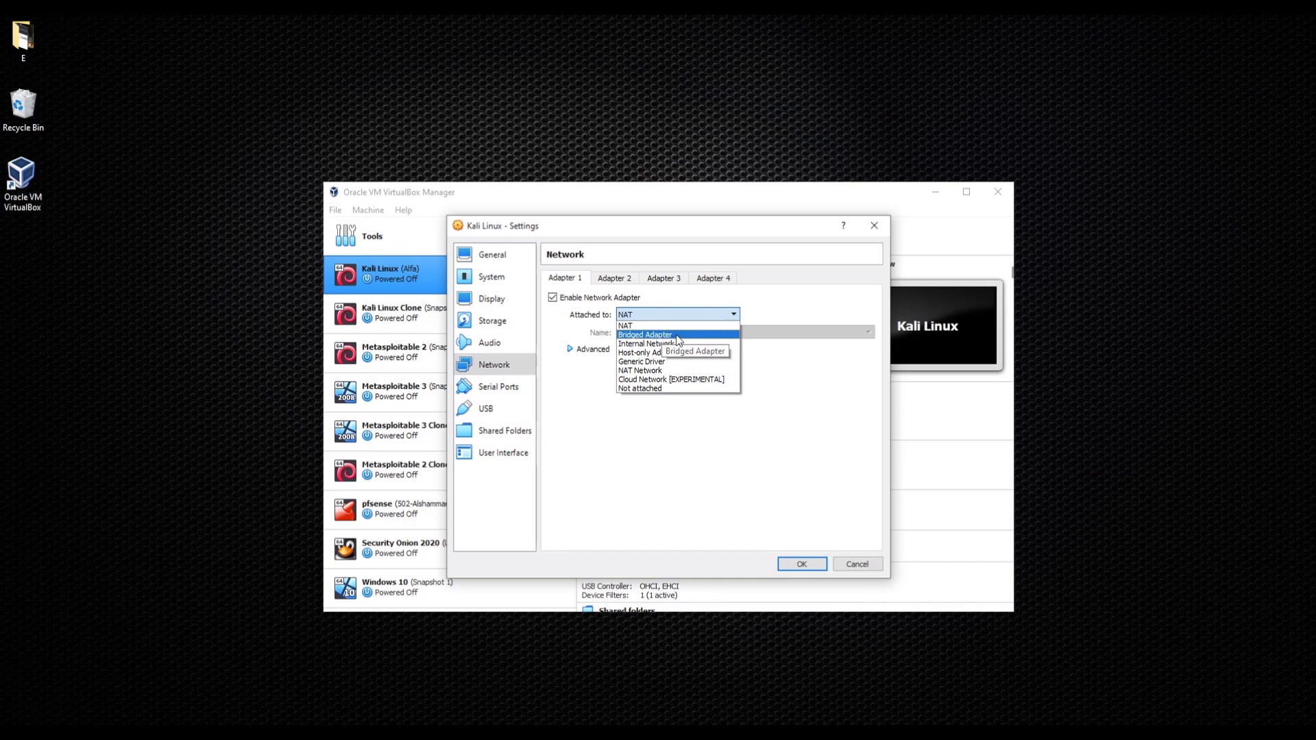
click(671, 370)
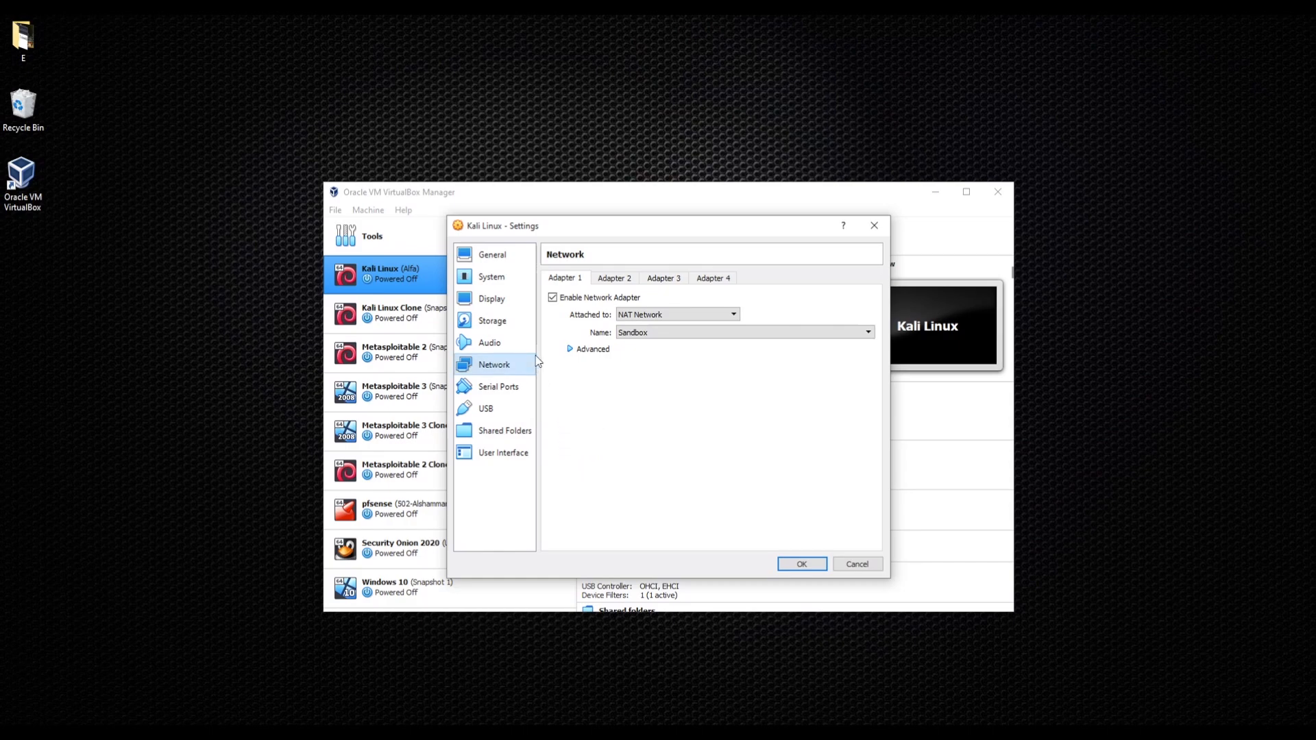
click(502, 258)
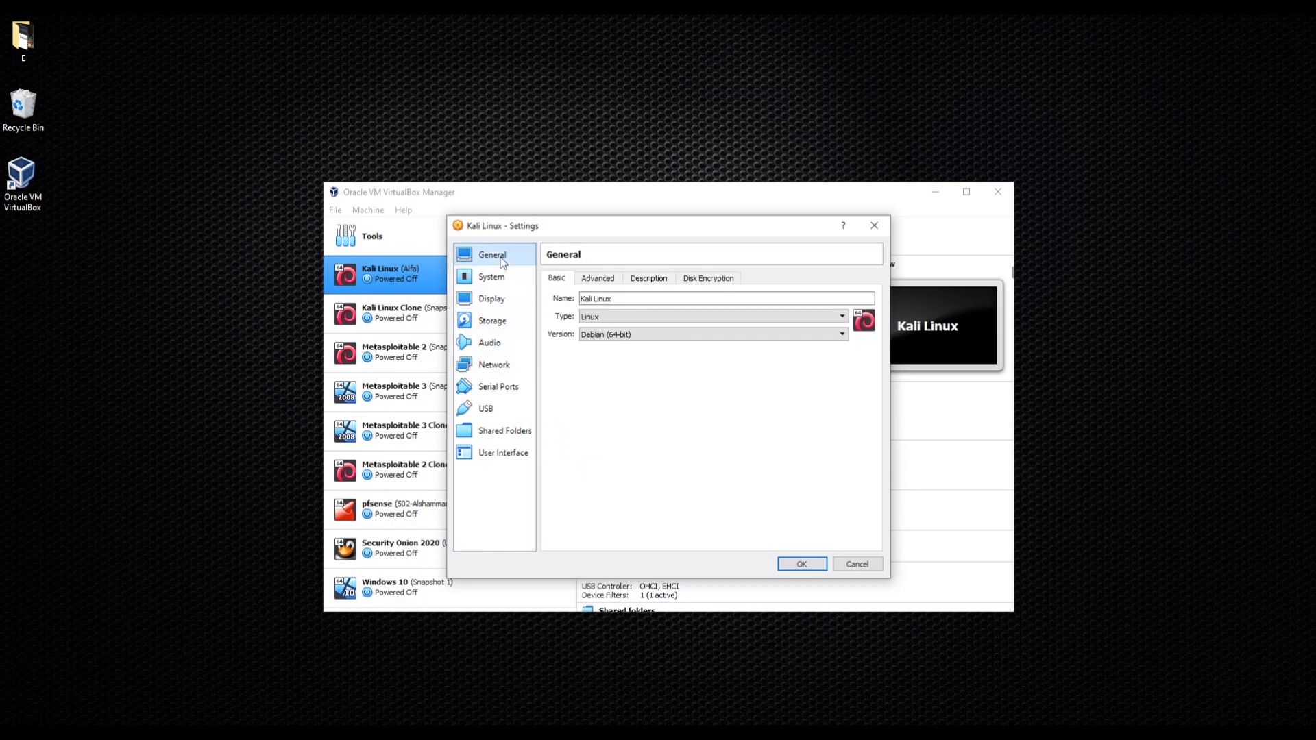
- Set Shared Clipboard and Drag'n'Drop to Bidirectional under Advanced, then save the settings with OK
click(608, 281)
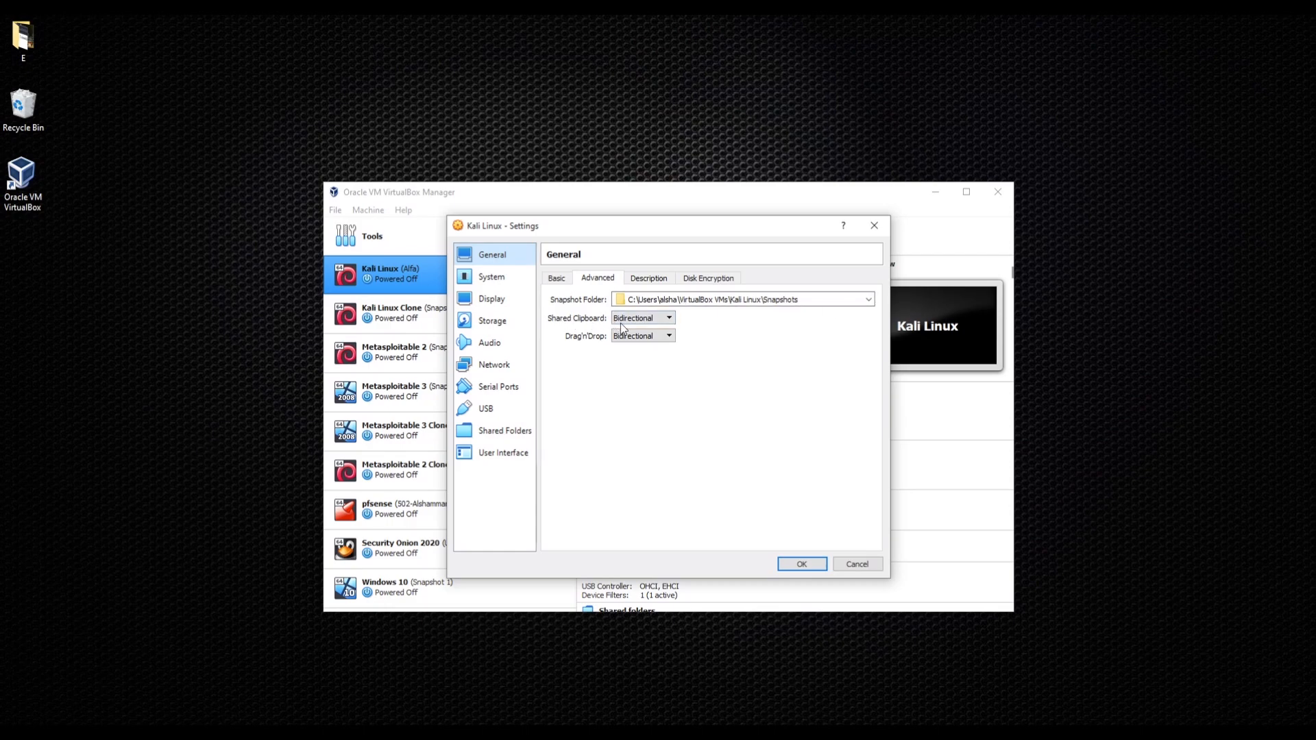
click(654, 323)
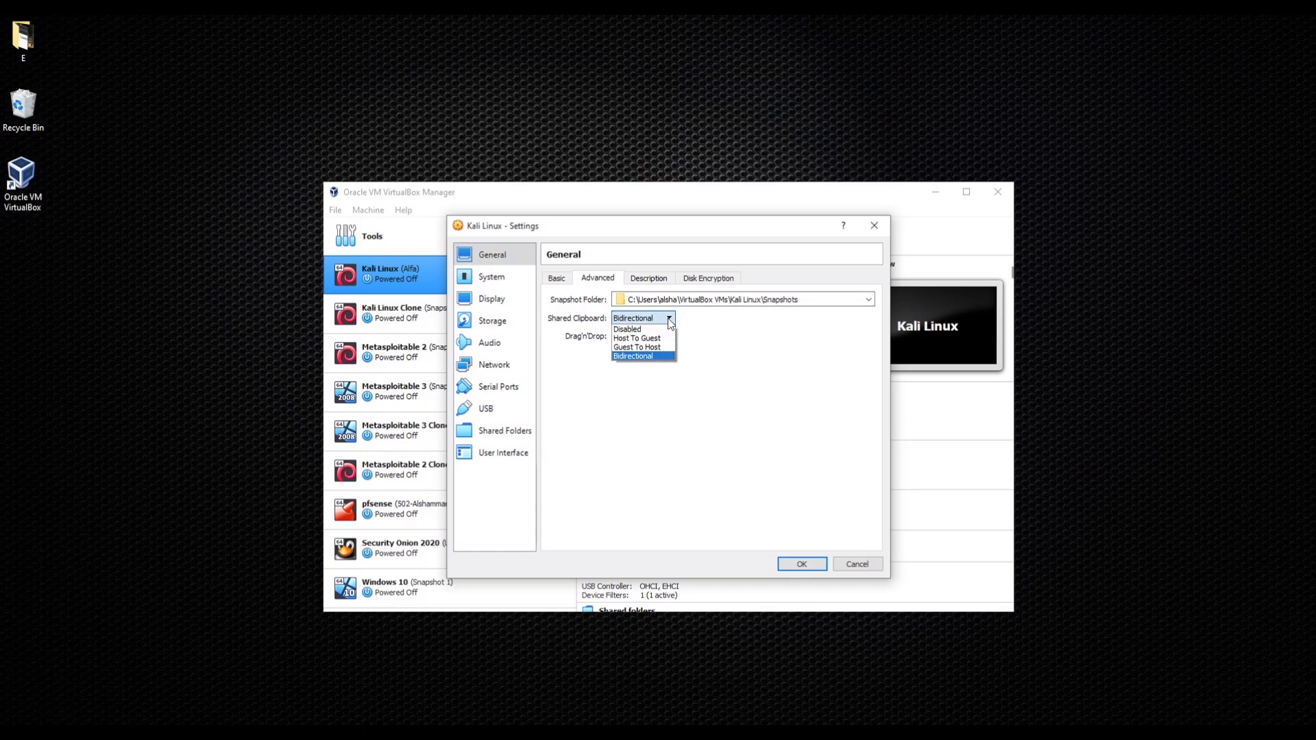
click(632, 357)
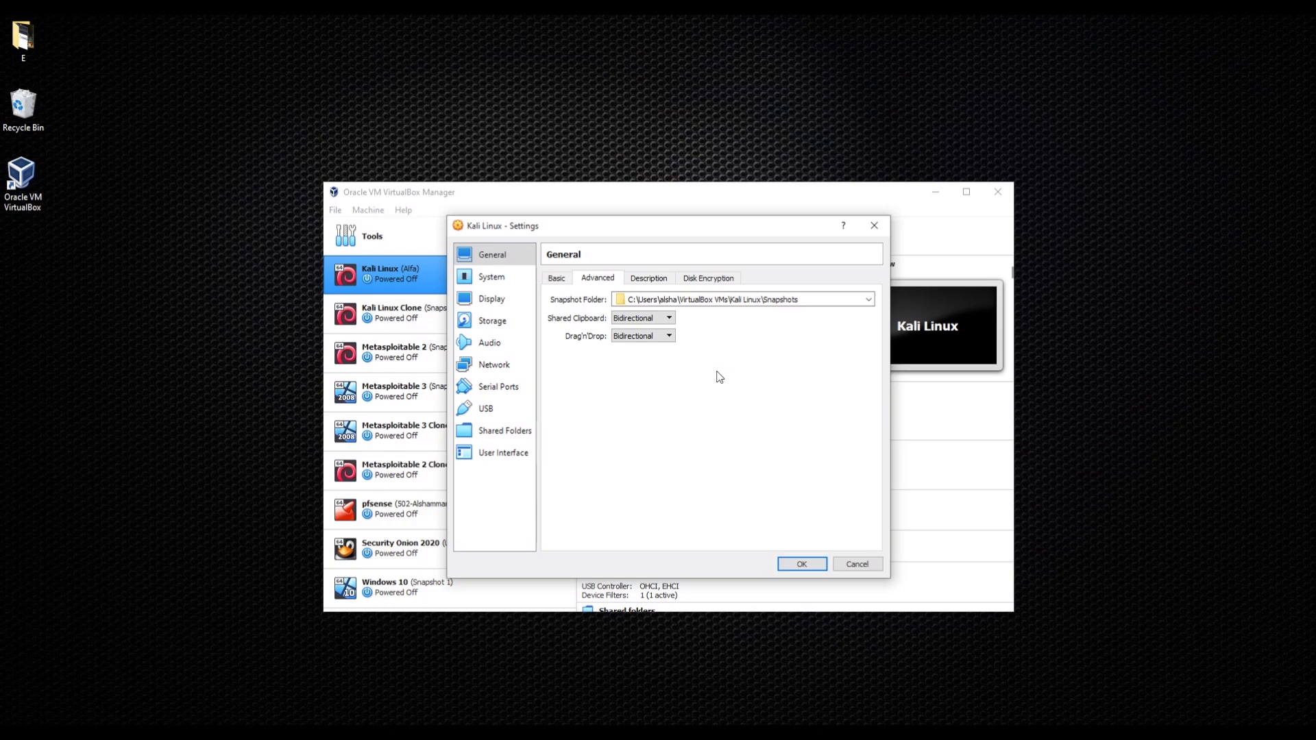
click(648, 337)
click(646, 347)
click(647, 336)
click(653, 372)
click(802, 566)
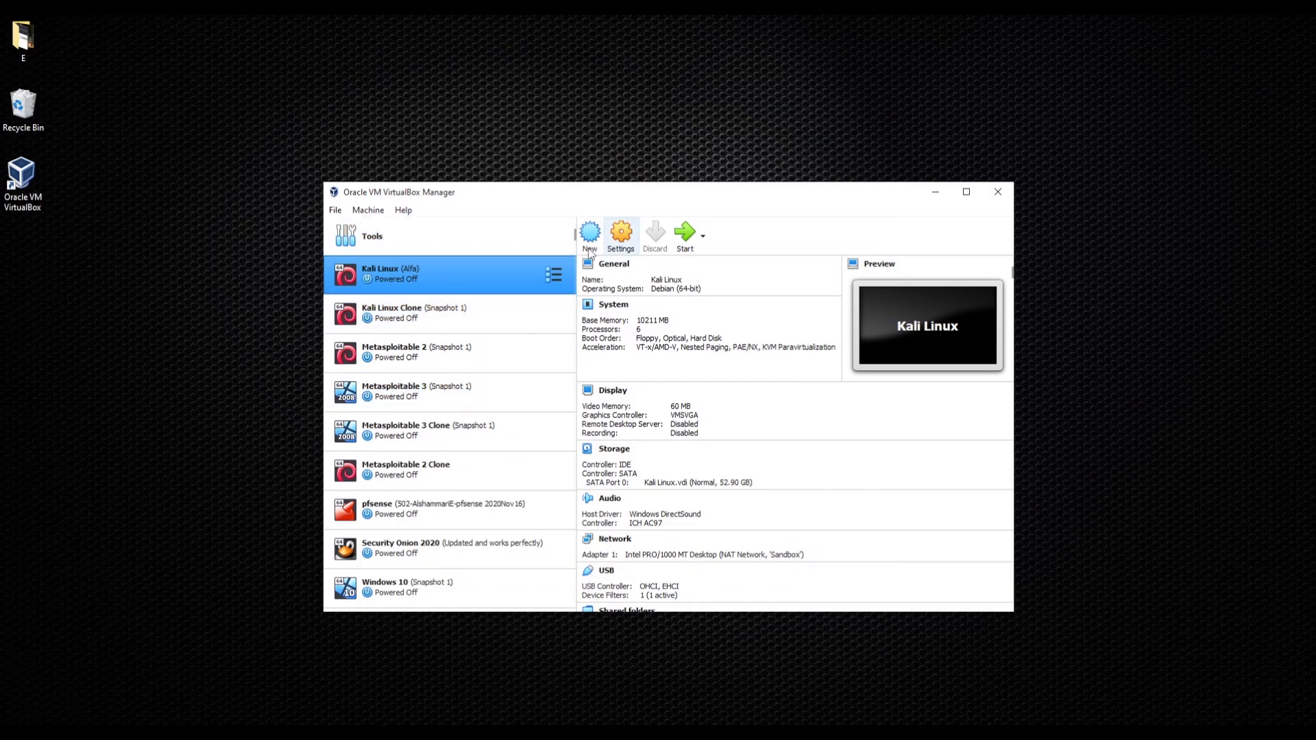
- Start the Kali Linux (Alfa) machine and minimize the VirtualBox Manager window
click(685, 234)
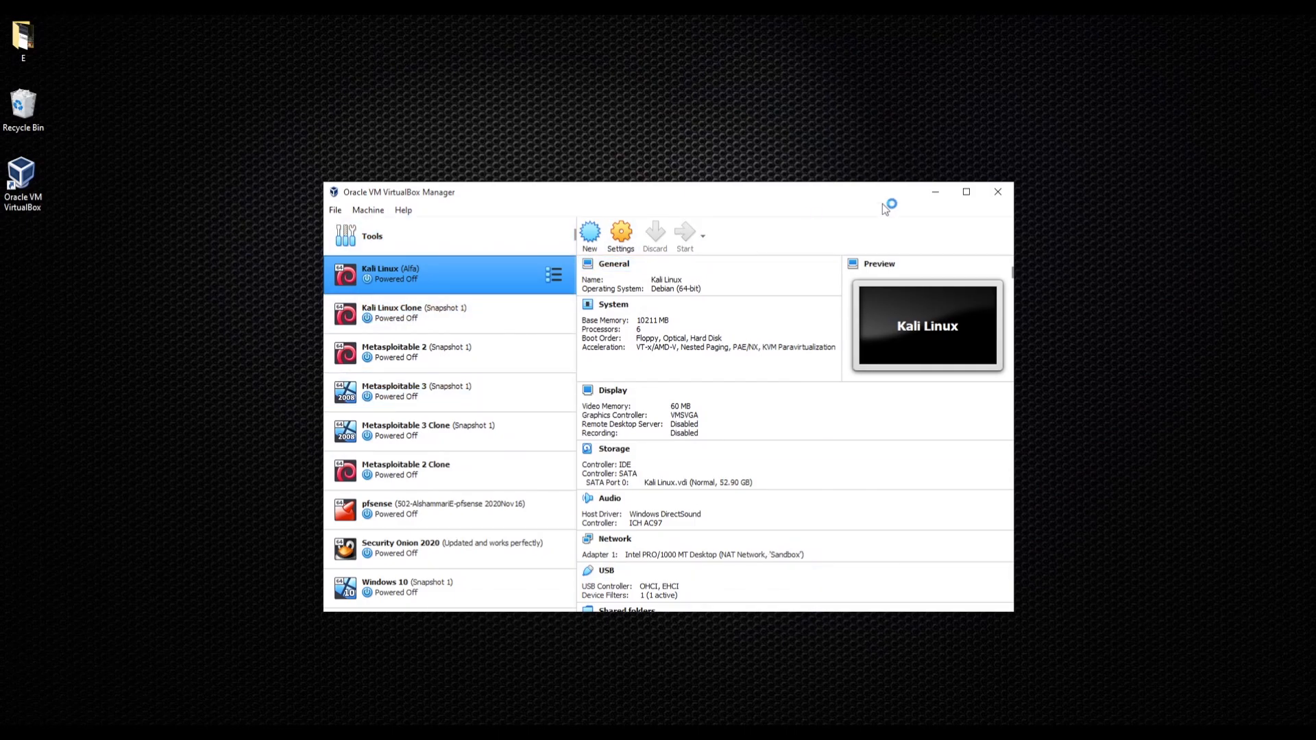
click(936, 193)
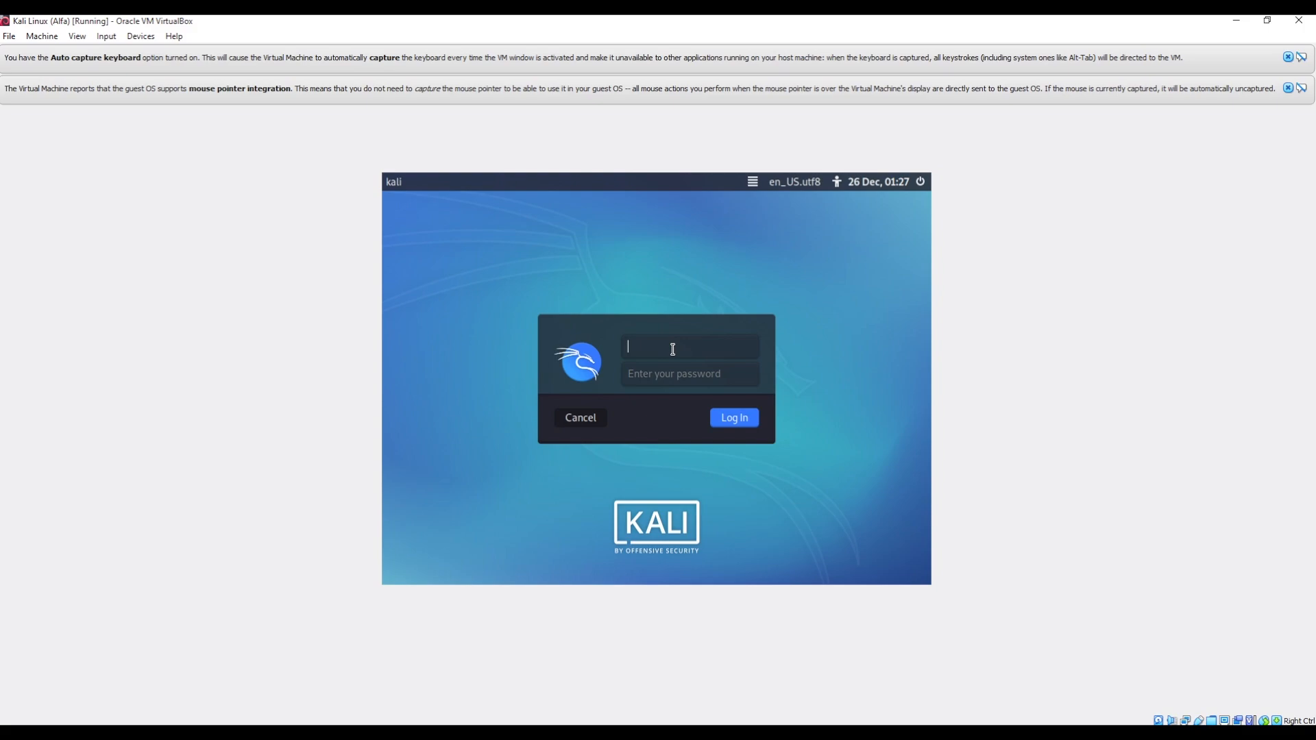
- Log in at the Kali login screen as root with the account password
text(root)
key(Tab)
text(123456789)
key(Return)
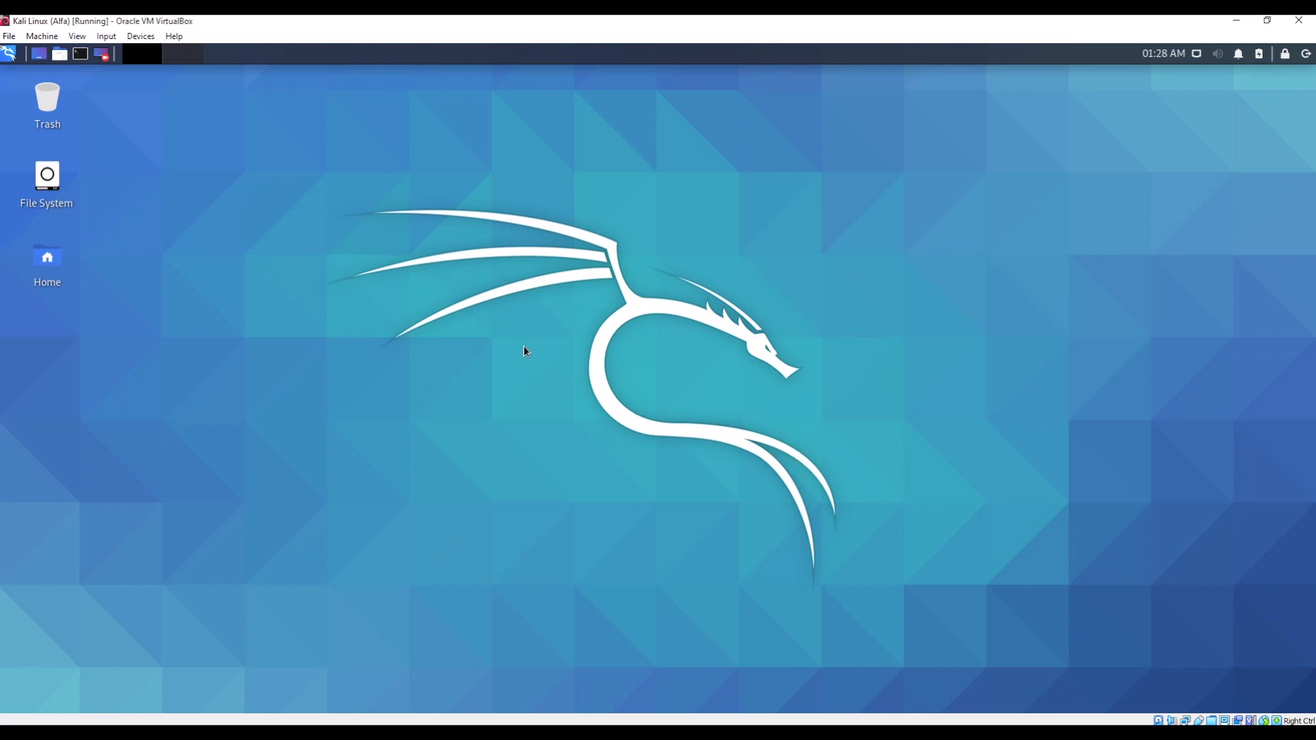
- Open a root terminal window from the Kali top panel
click(80, 56)
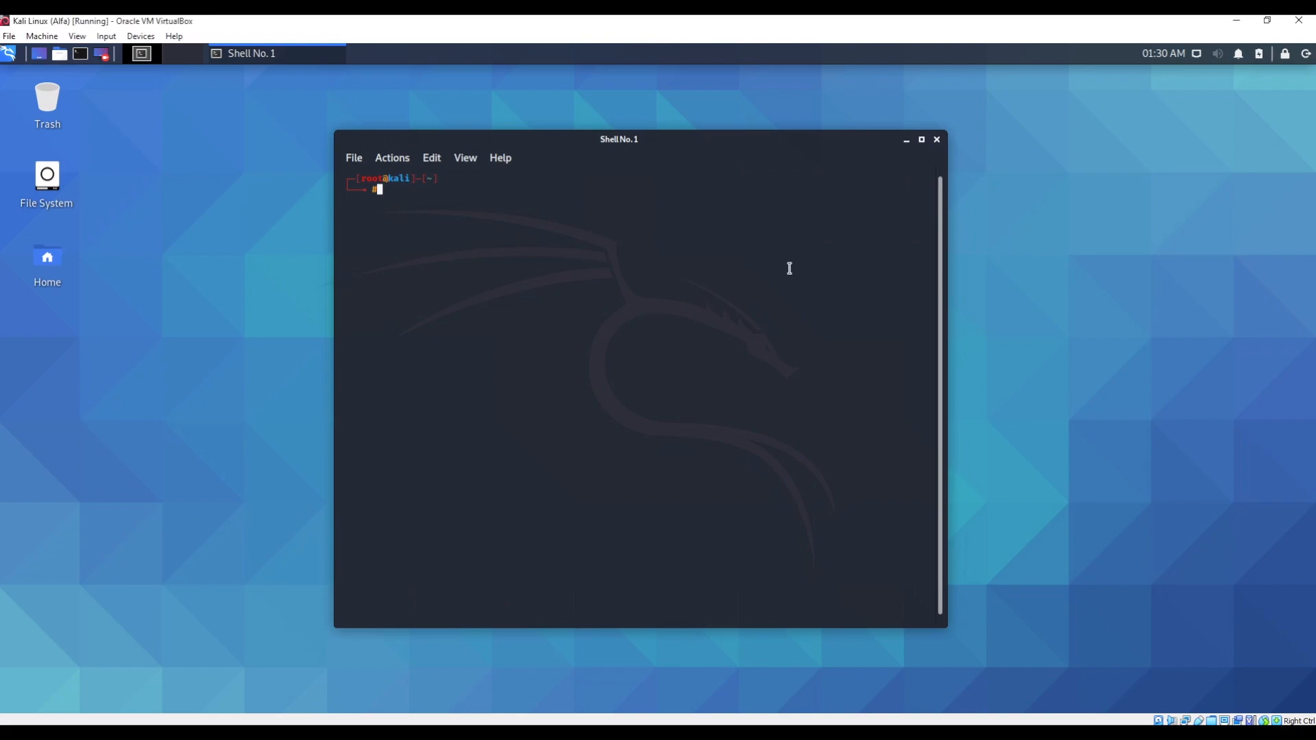
- Run 'sudo apt-get update && sudo apt full-upgrade' and confirm the upgrade with y
text(sudo apt-get update)
text(&&)
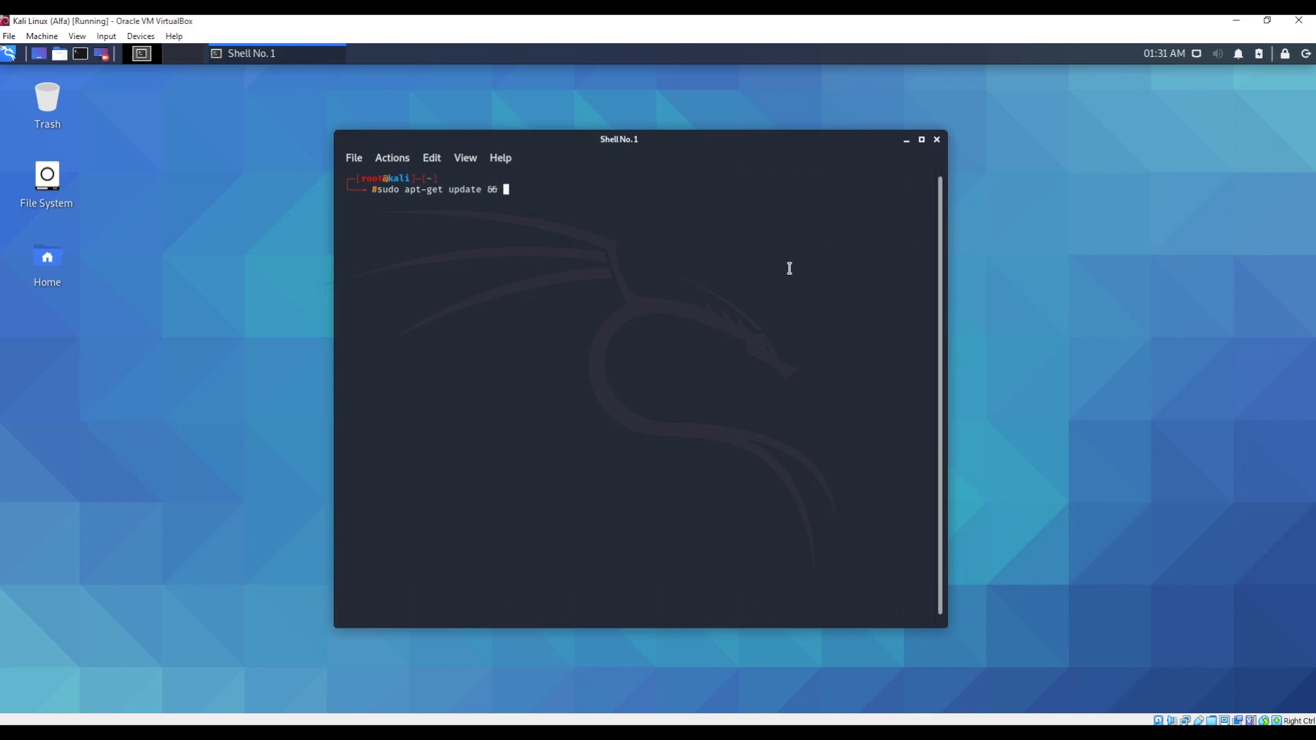
text( sudo apt full-upgrade)
key(Return)
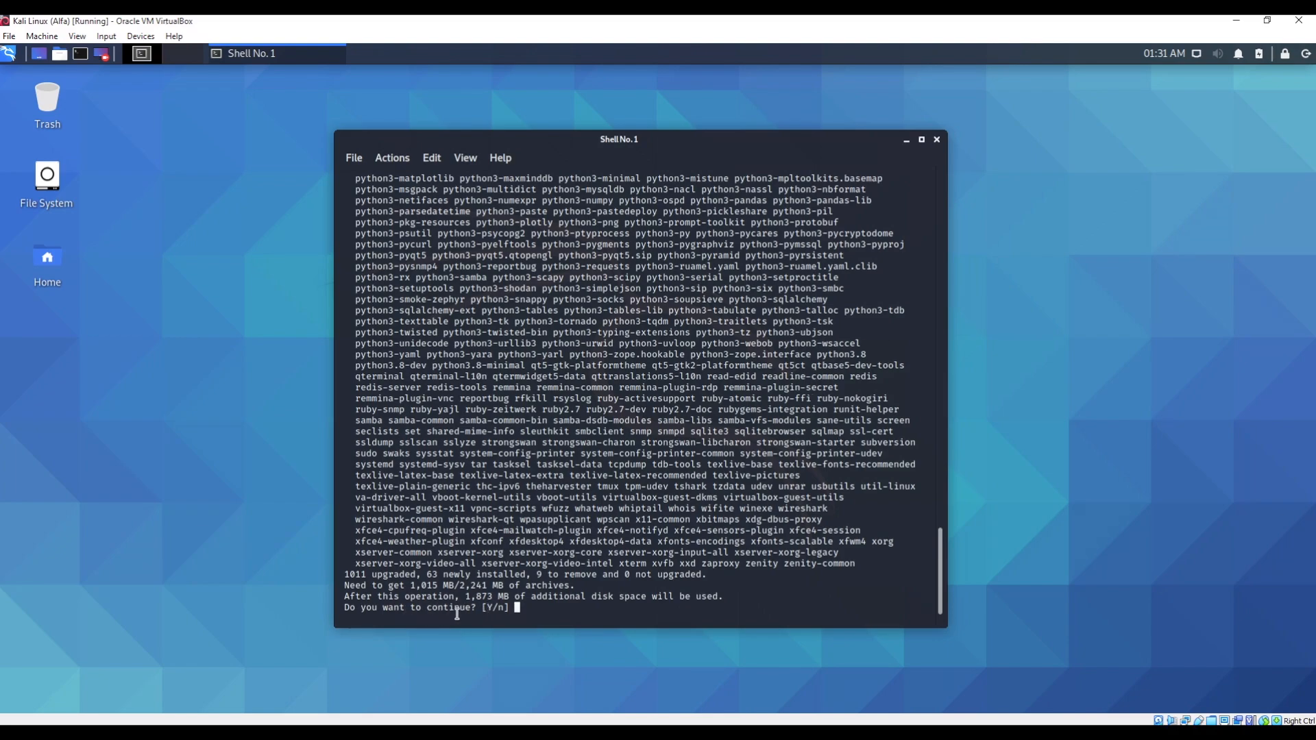
text(y)
key(Return)
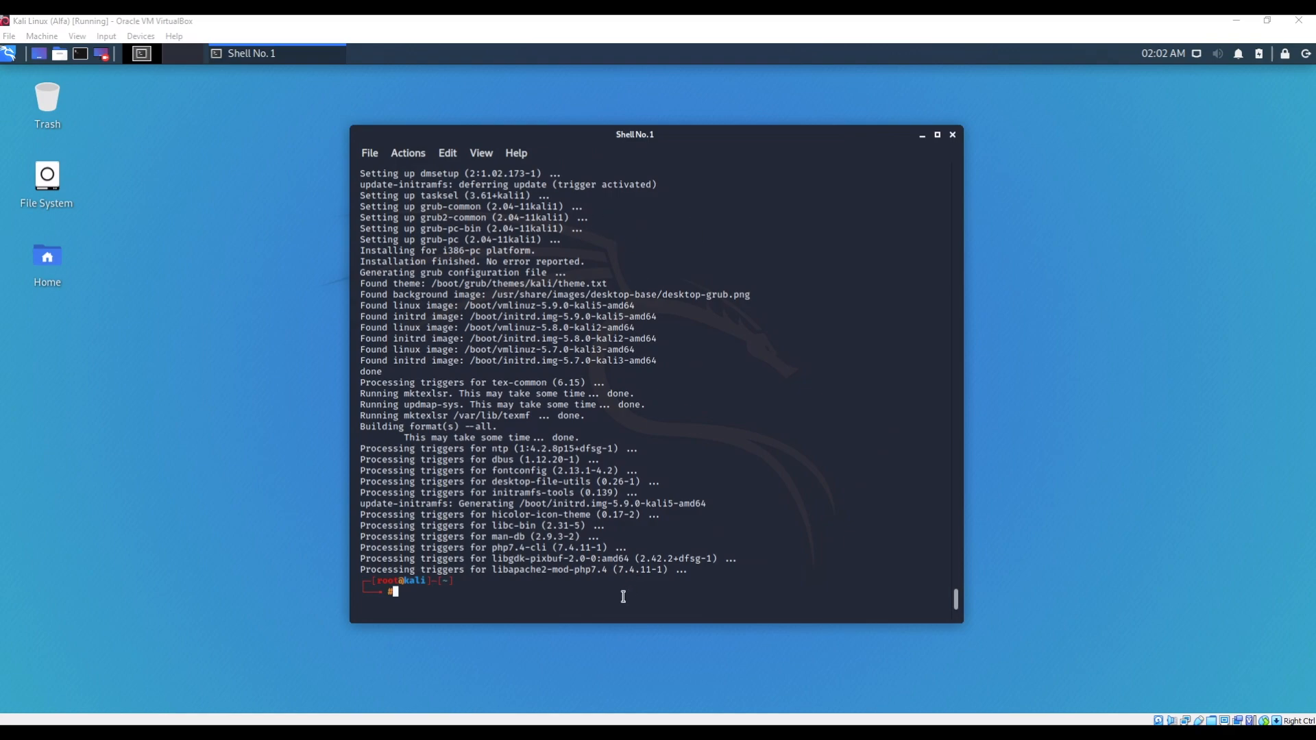
- Clear the terminal and run 'apt install git', which reports git is already the newest version
text(clear)
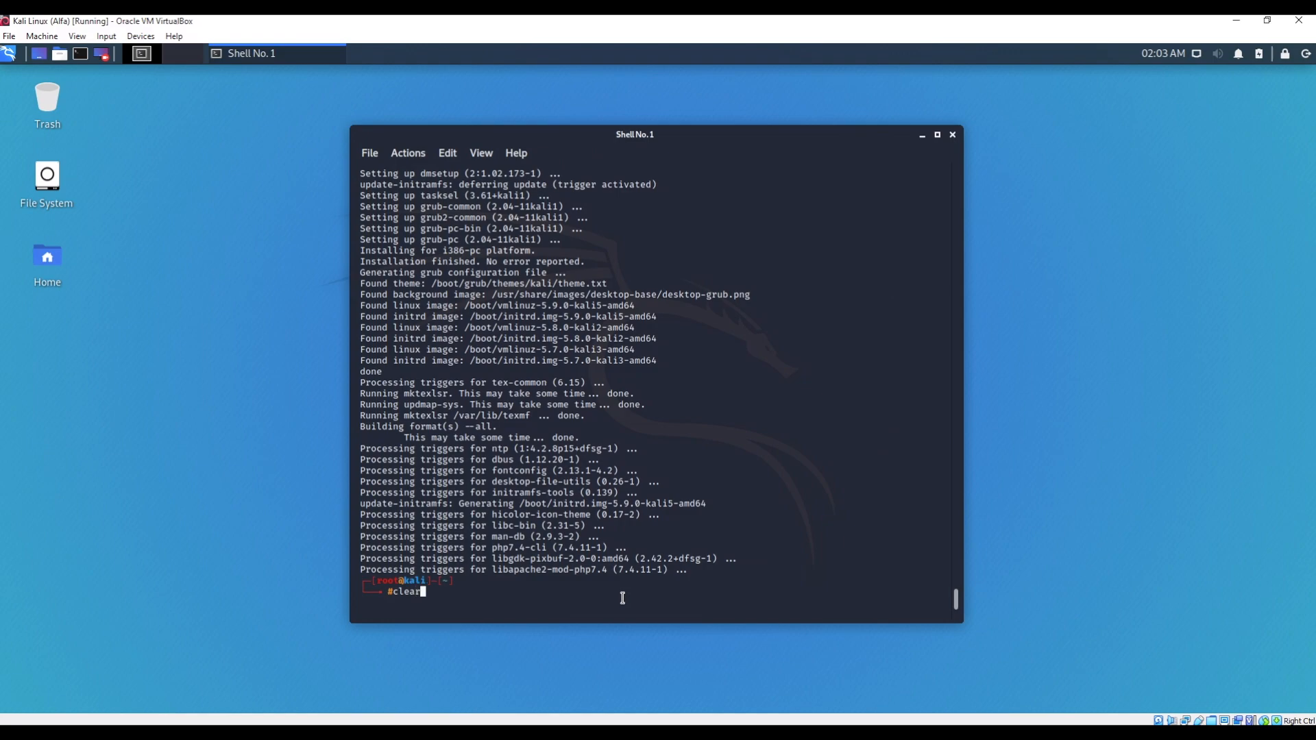
key(Return)
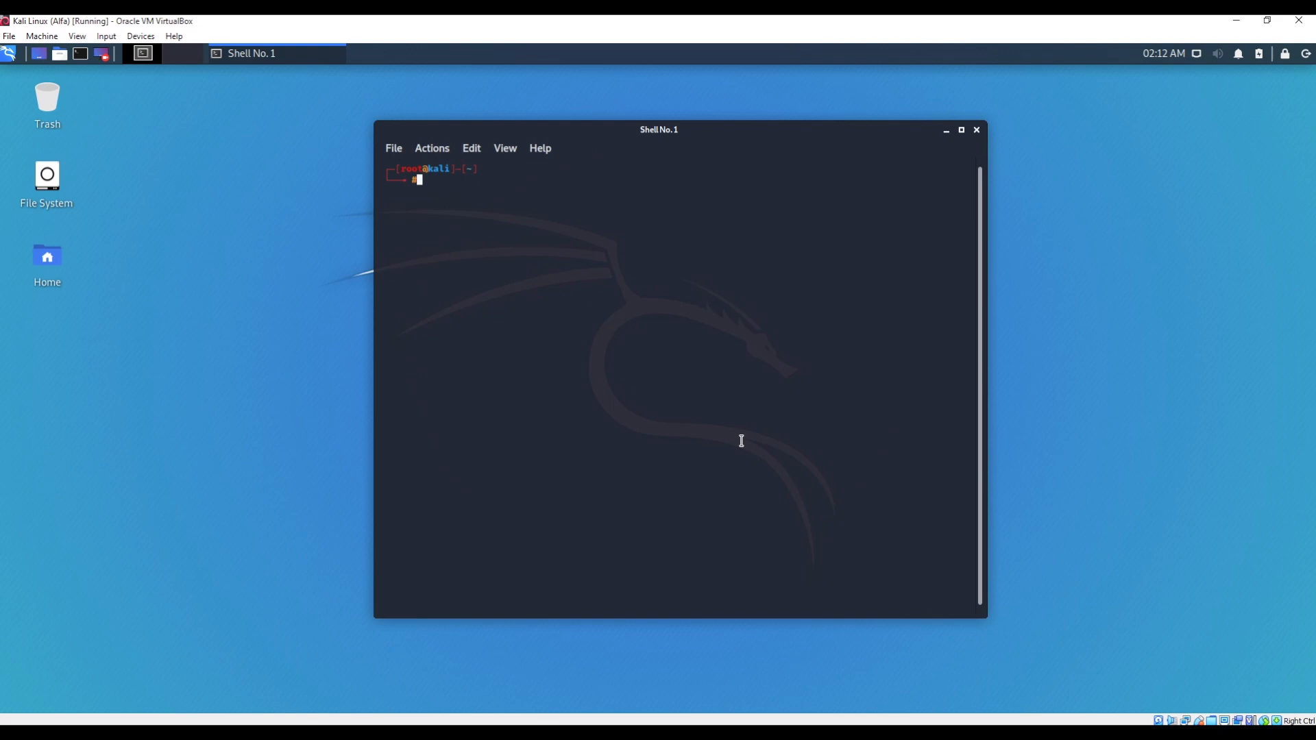
text(apt install git)
key(Return)
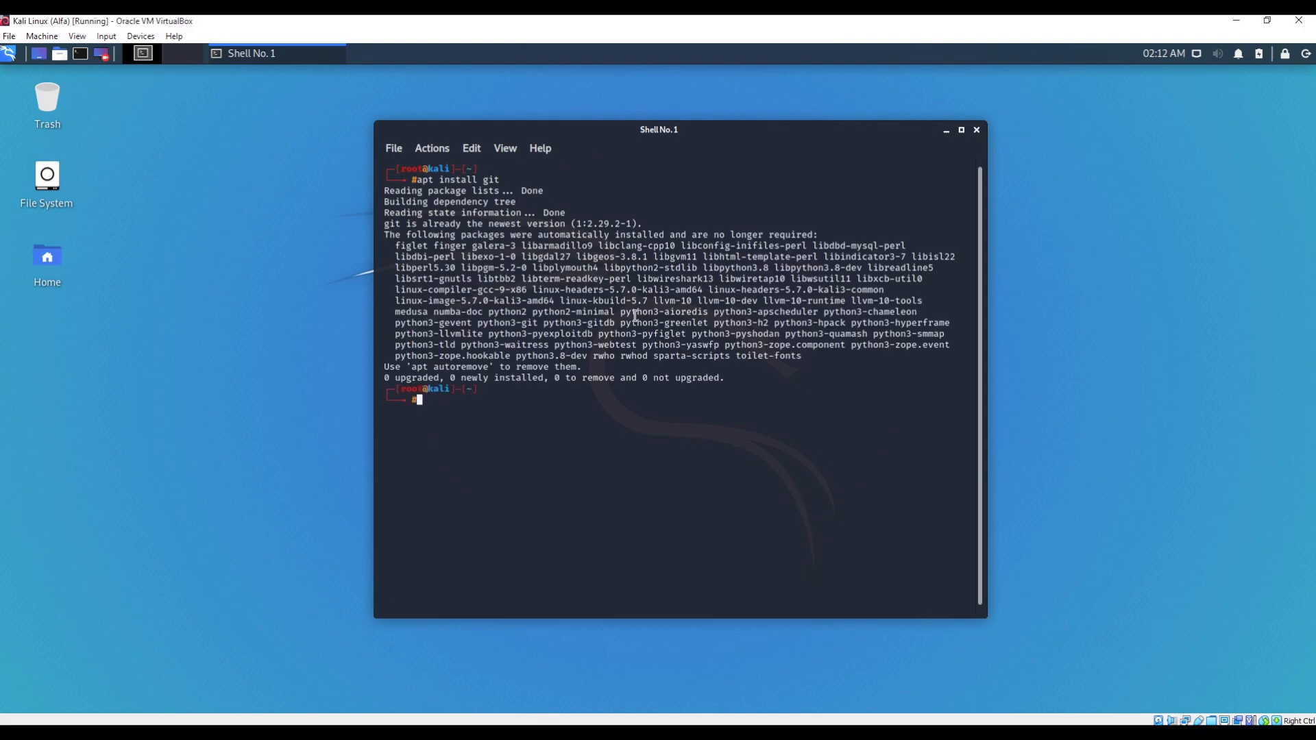
drag(445, 377, 660, 373)
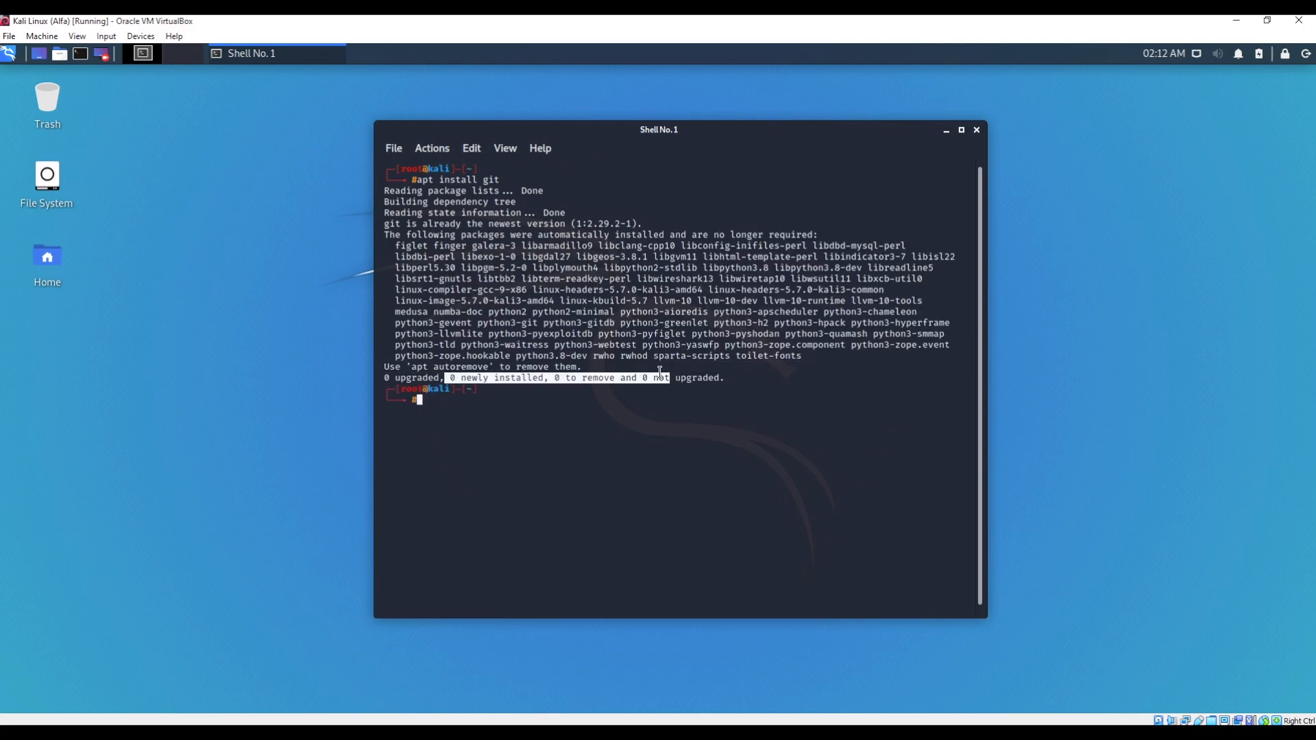
click(509, 235)
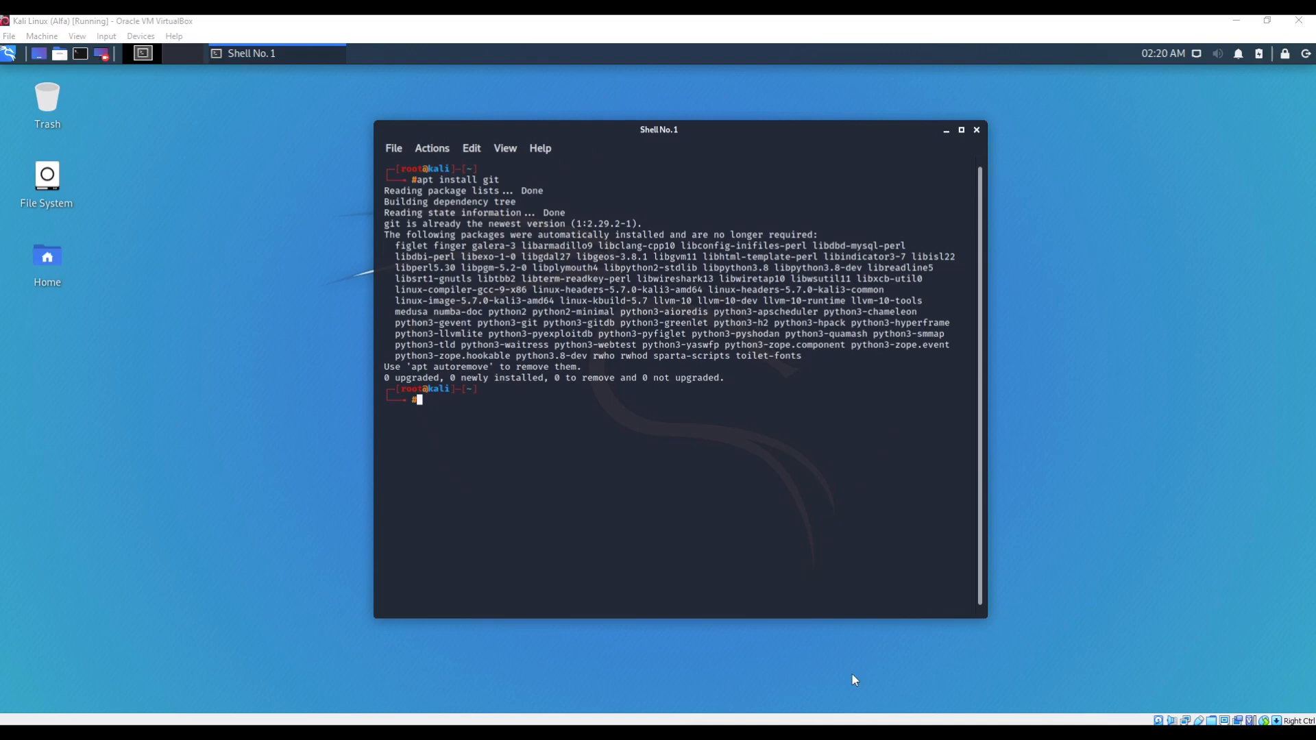
click(538, 429)
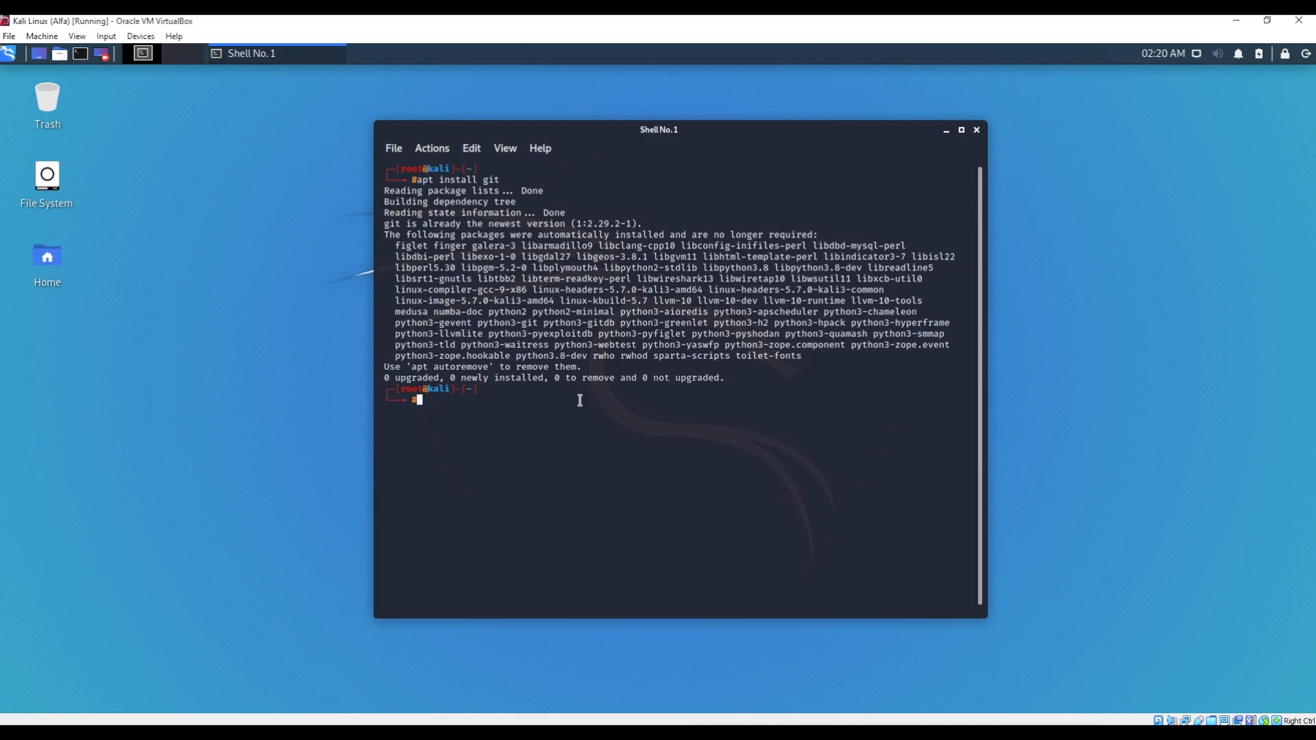
- Close the terminal window to reveal the Kali desktop
click(977, 129)
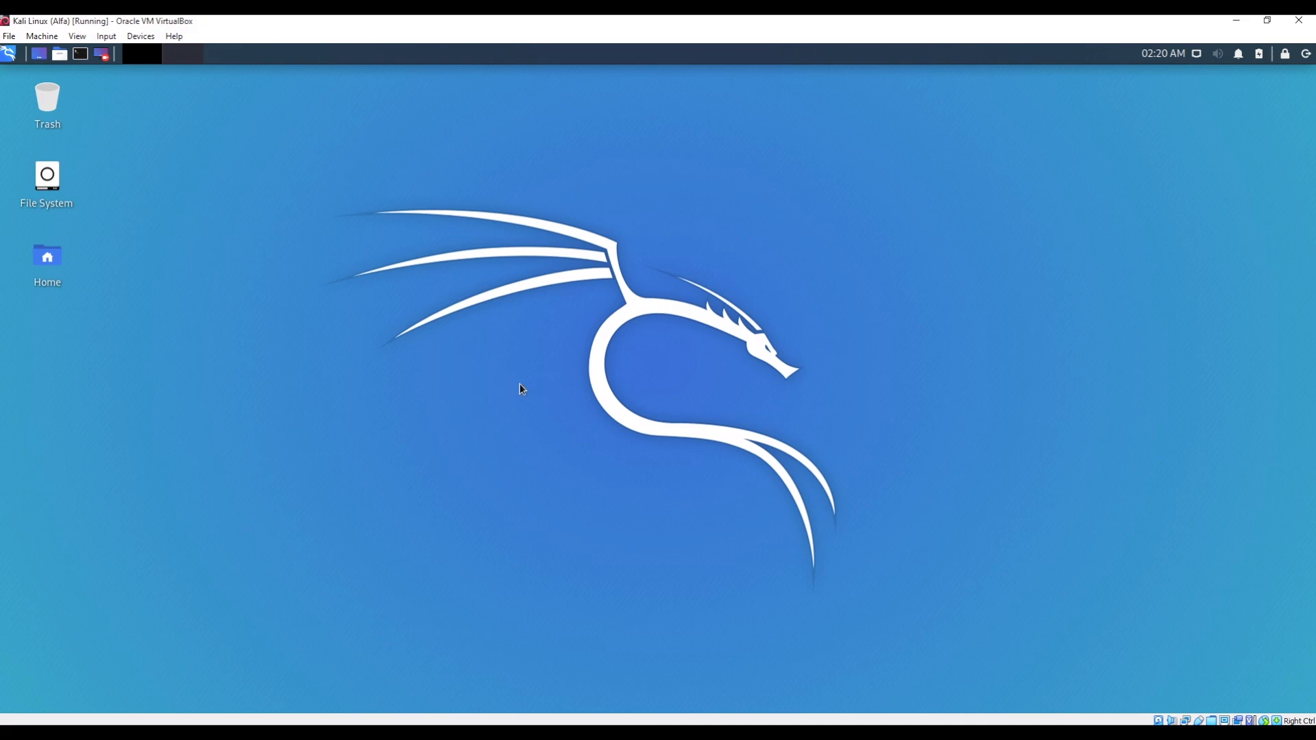
right_click(403, 242)
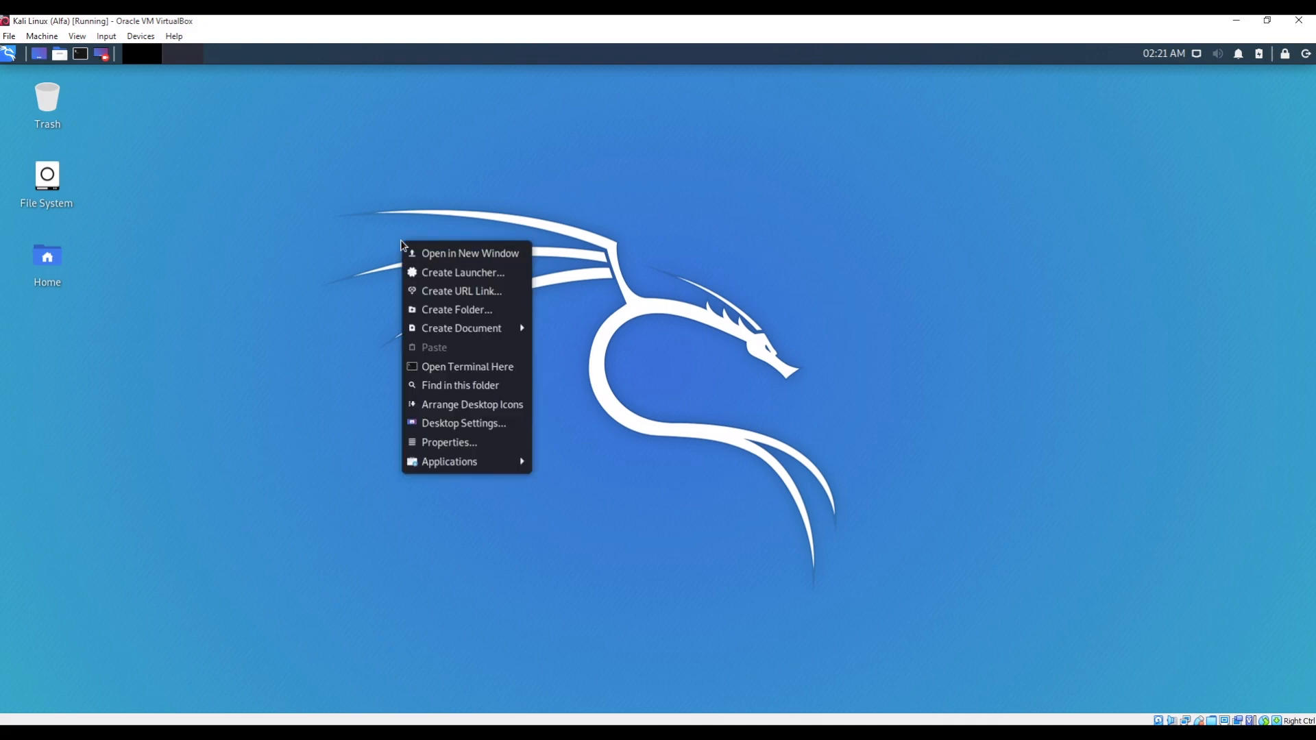
click(517, 425)
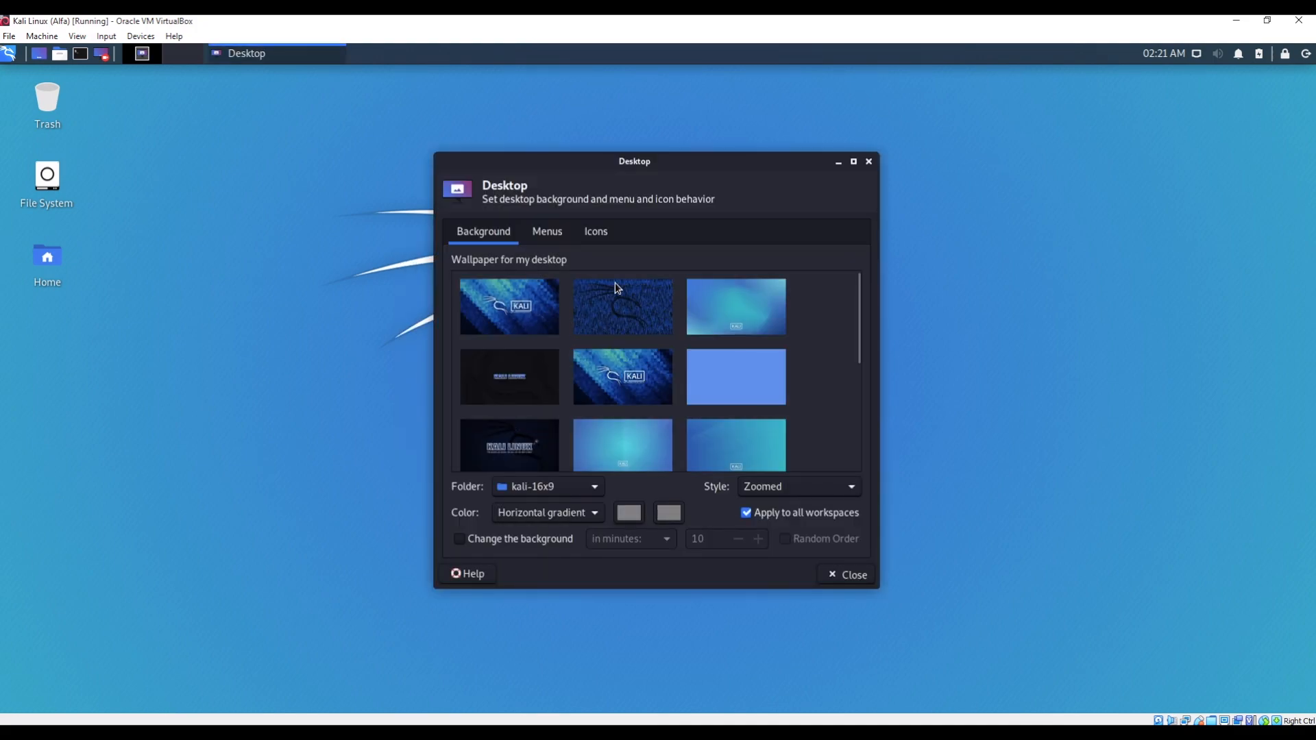
drag(664, 162, 1124, 167)
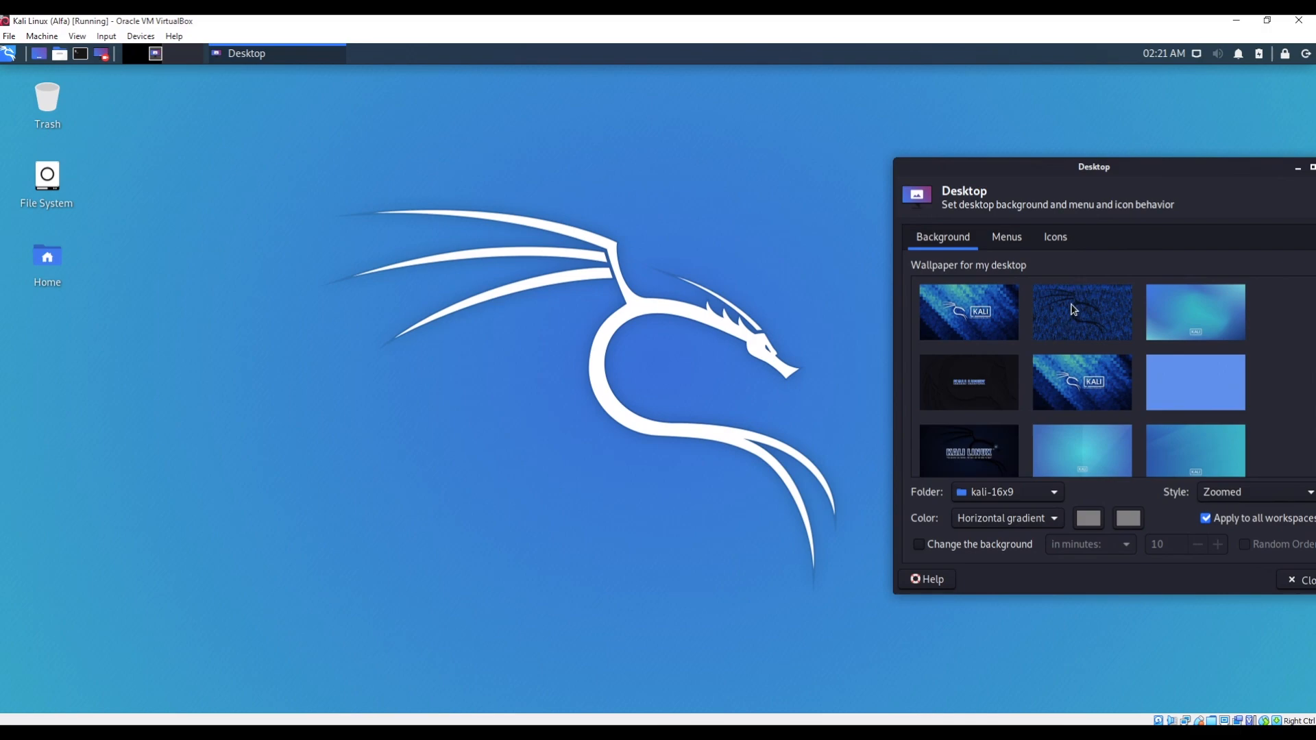
click(1074, 312)
click(1196, 315)
click(1208, 376)
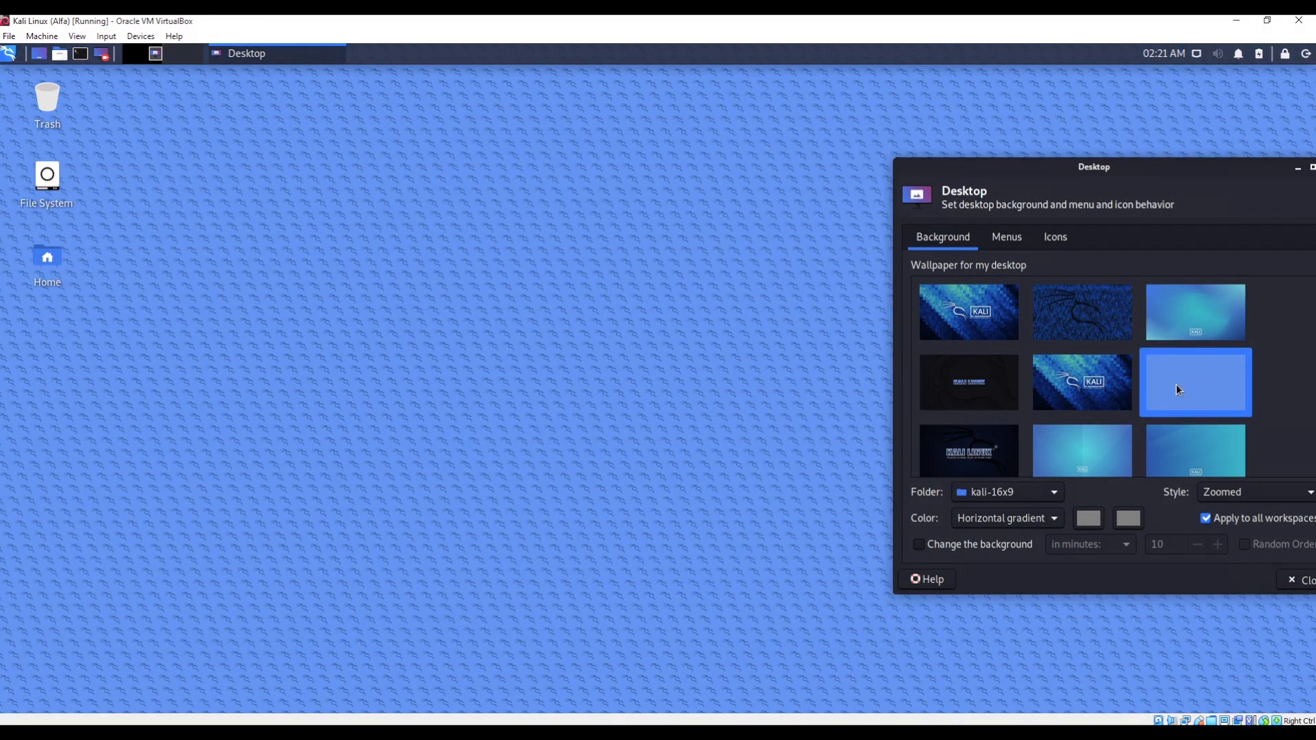
click(1087, 388)
click(1095, 451)
click(963, 446)
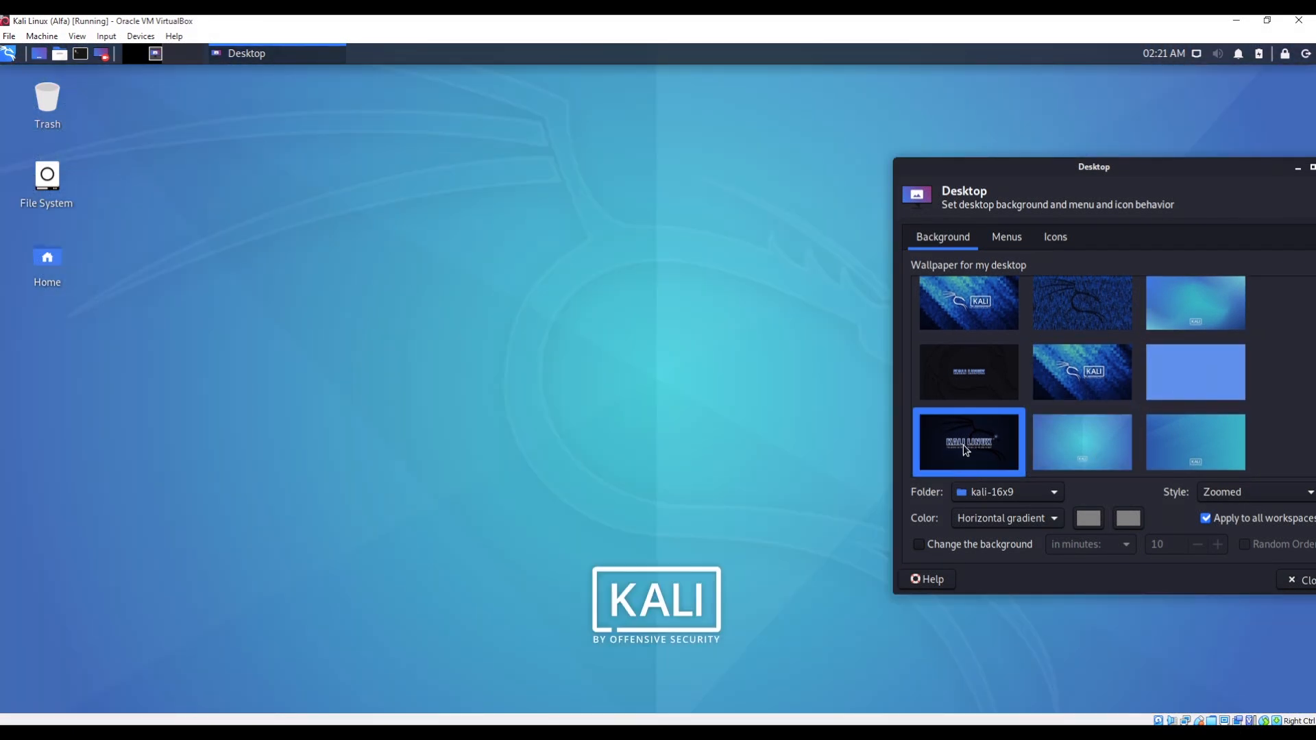
scroll(1140, 364, down, 1)
scroll(1140, 364, down, 2)
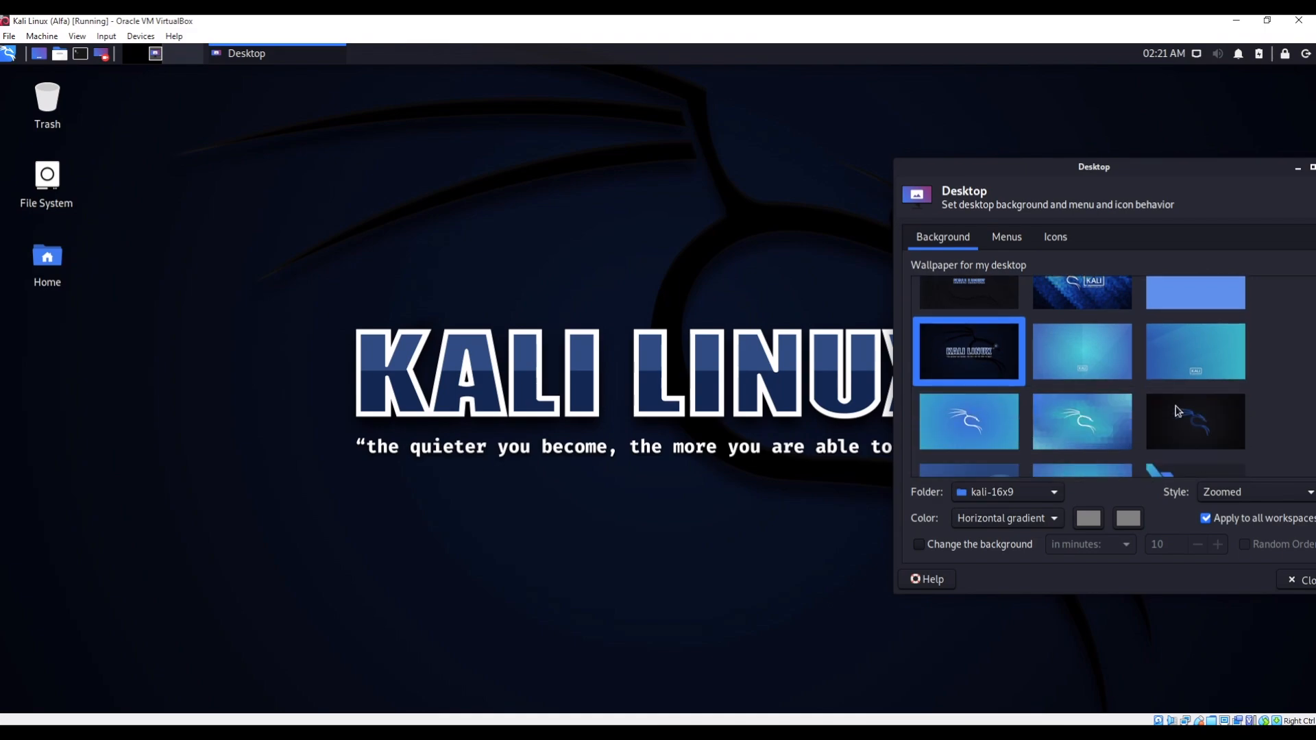
click(1196, 420)
scroll(959, 390, down, 2)
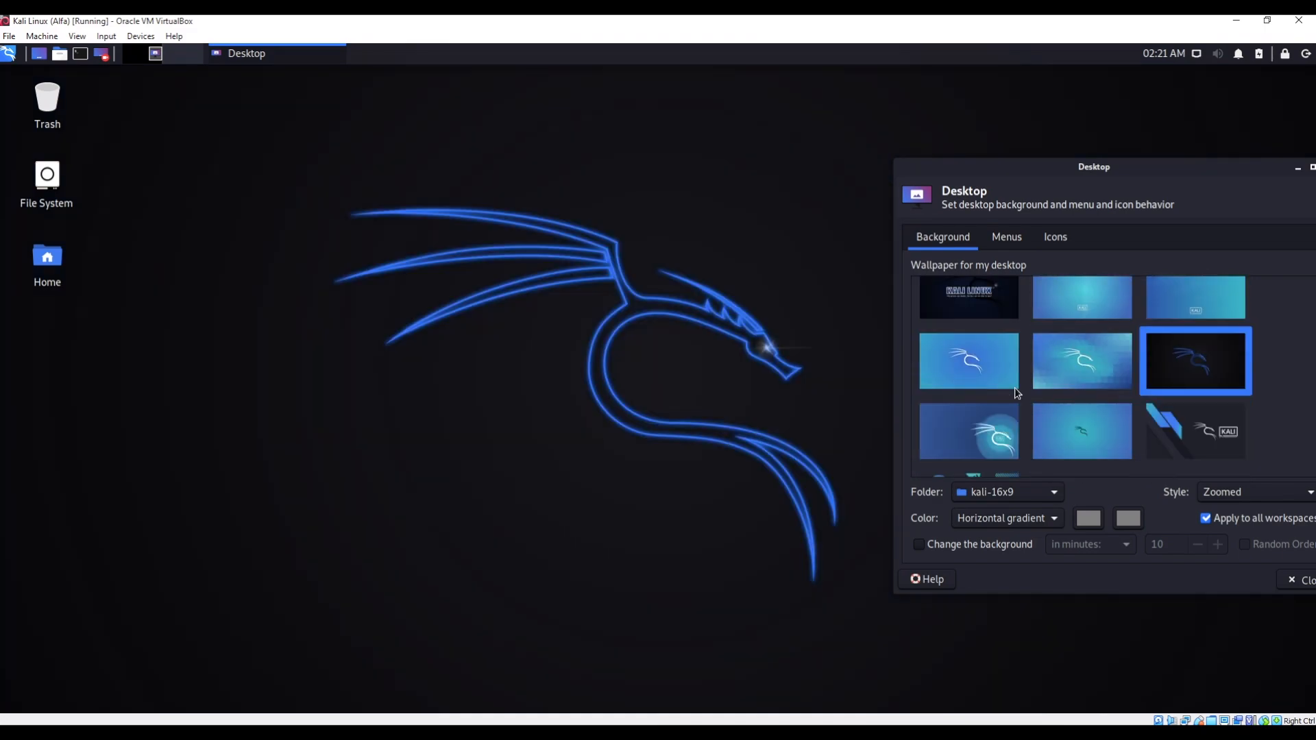
scroll(1020, 380, up, 3)
scroll(1020, 380, down, 2)
click(1019, 381)
scroll(1030, 390, up, 2)
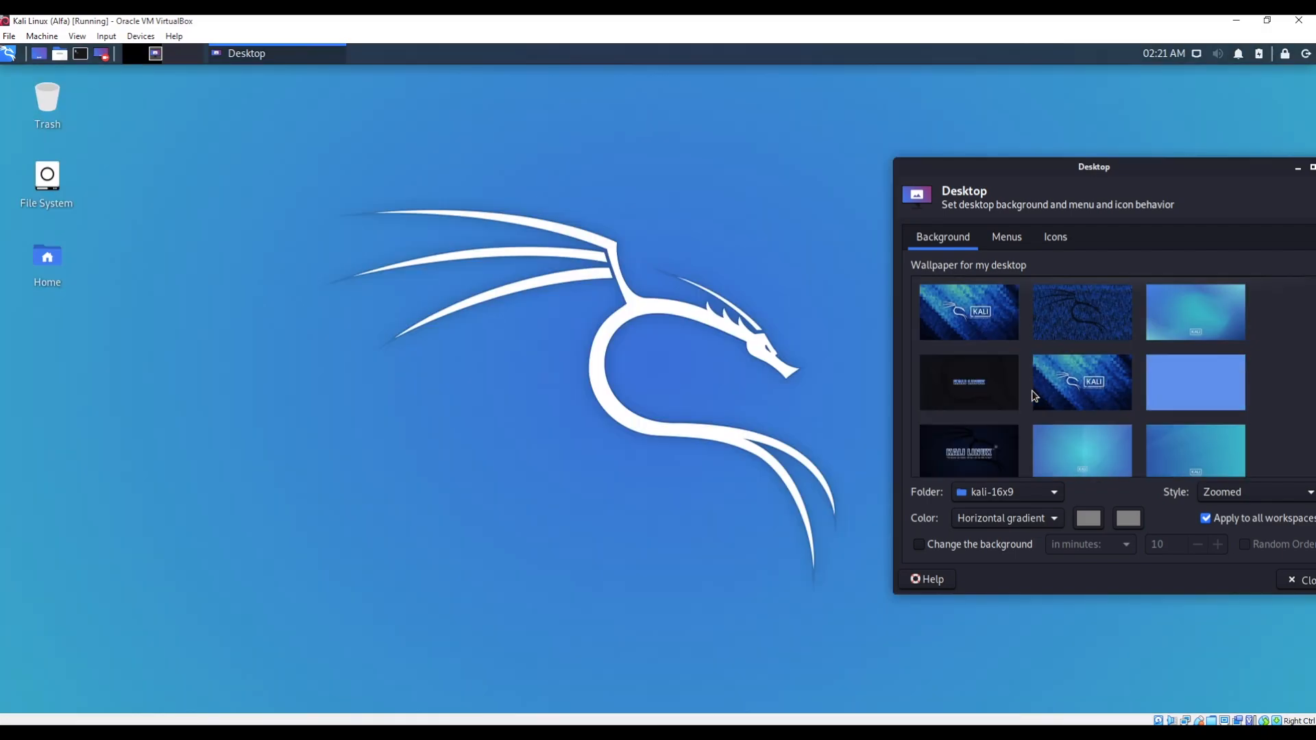
drag(1062, 157, 769, 96)
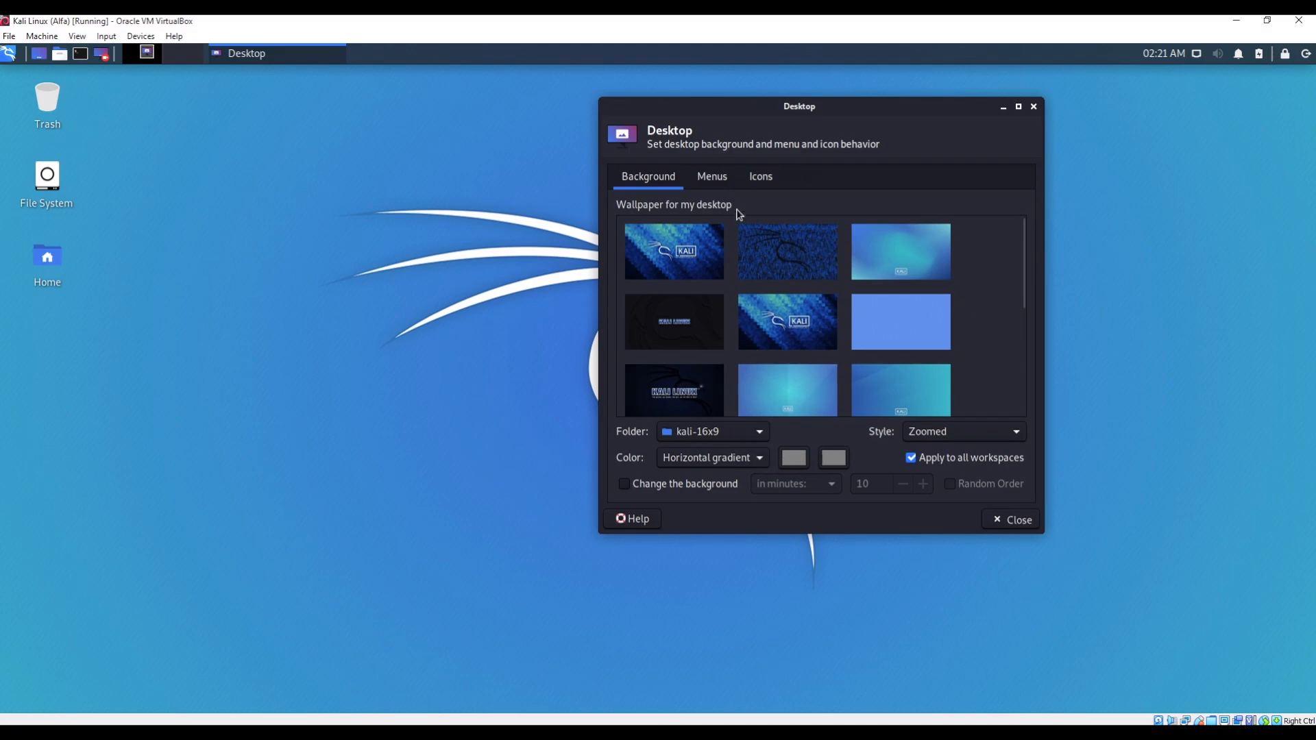
click(712, 178)
drag(804, 110, 777, 159)
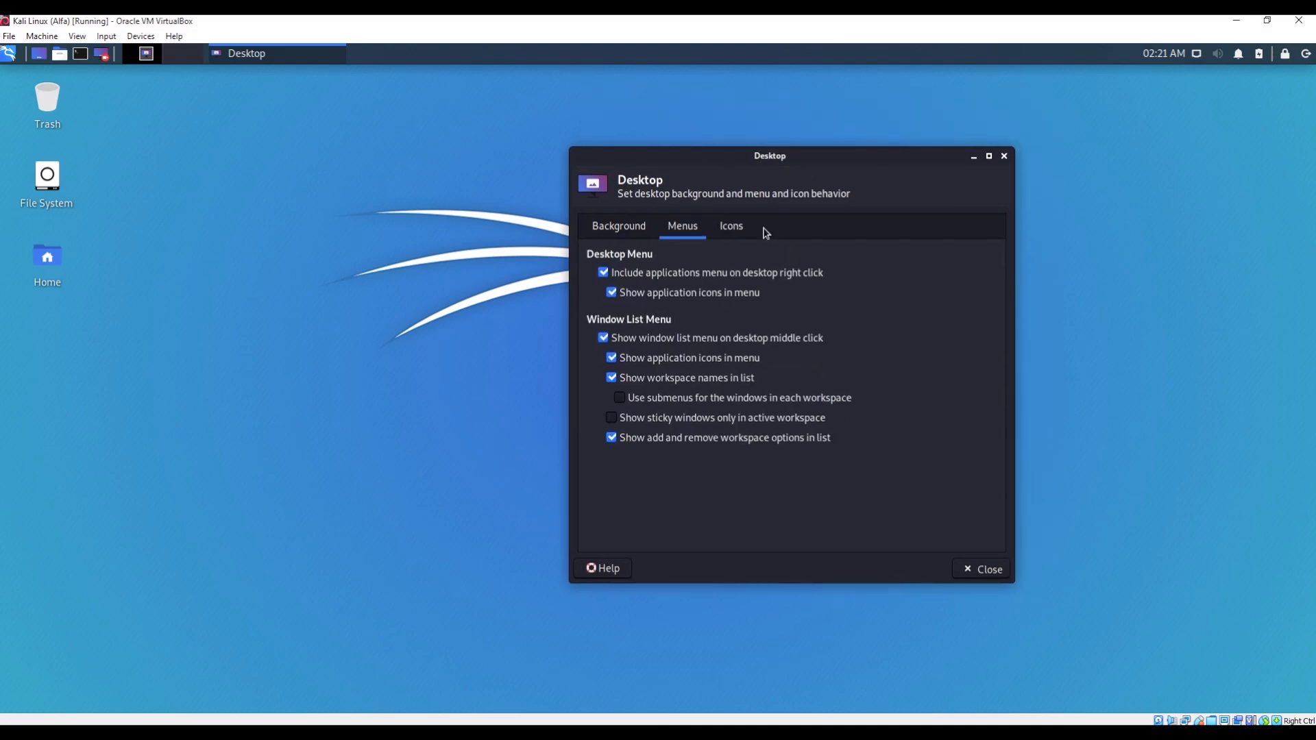
click(729, 228)
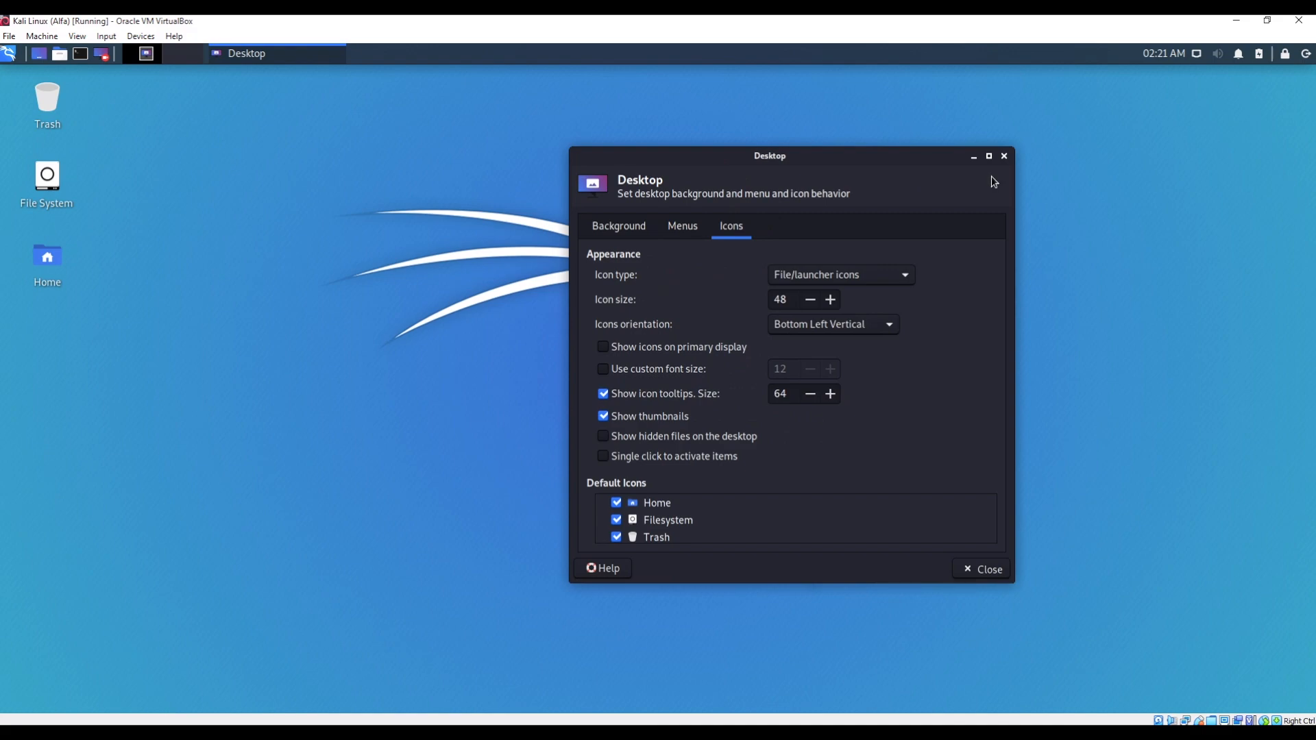
click(1004, 158)
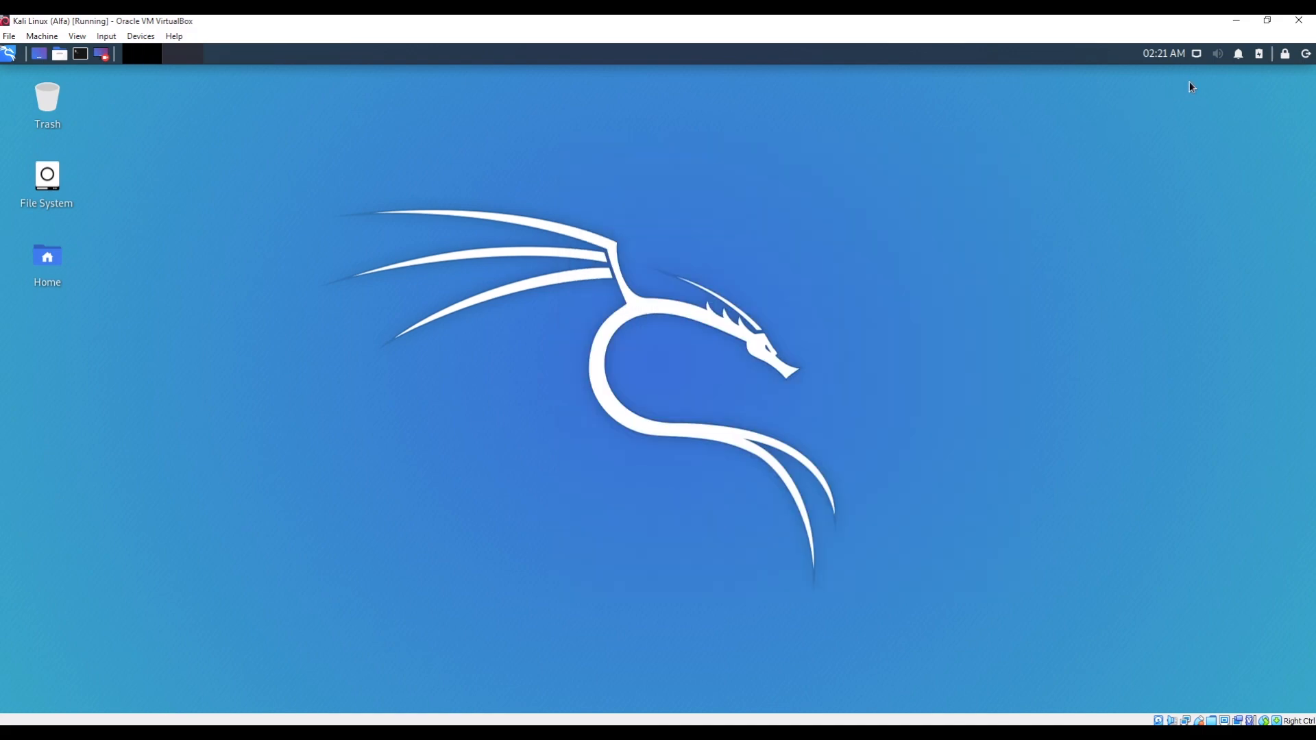
- Check the network and notification tray menus, cancel the log-out dialog, and open the applications menu
click(1196, 54)
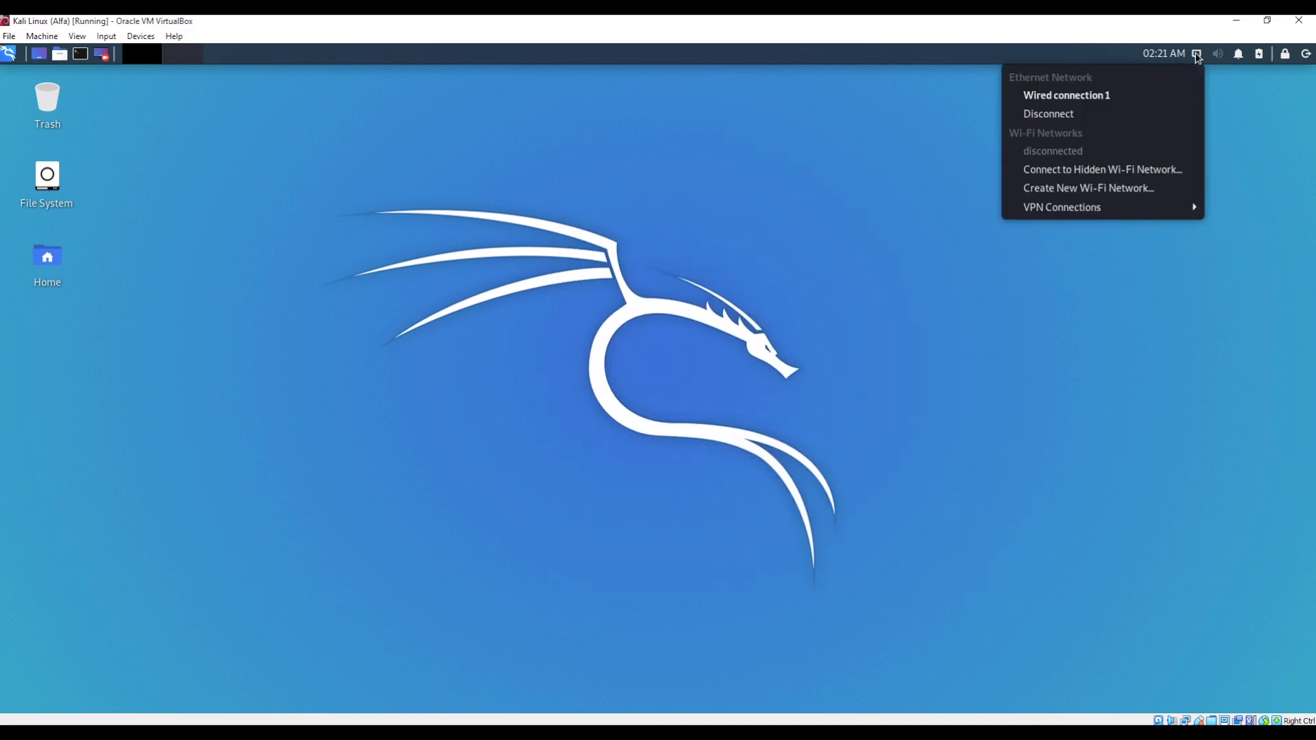
click(1196, 54)
click(1237, 55)
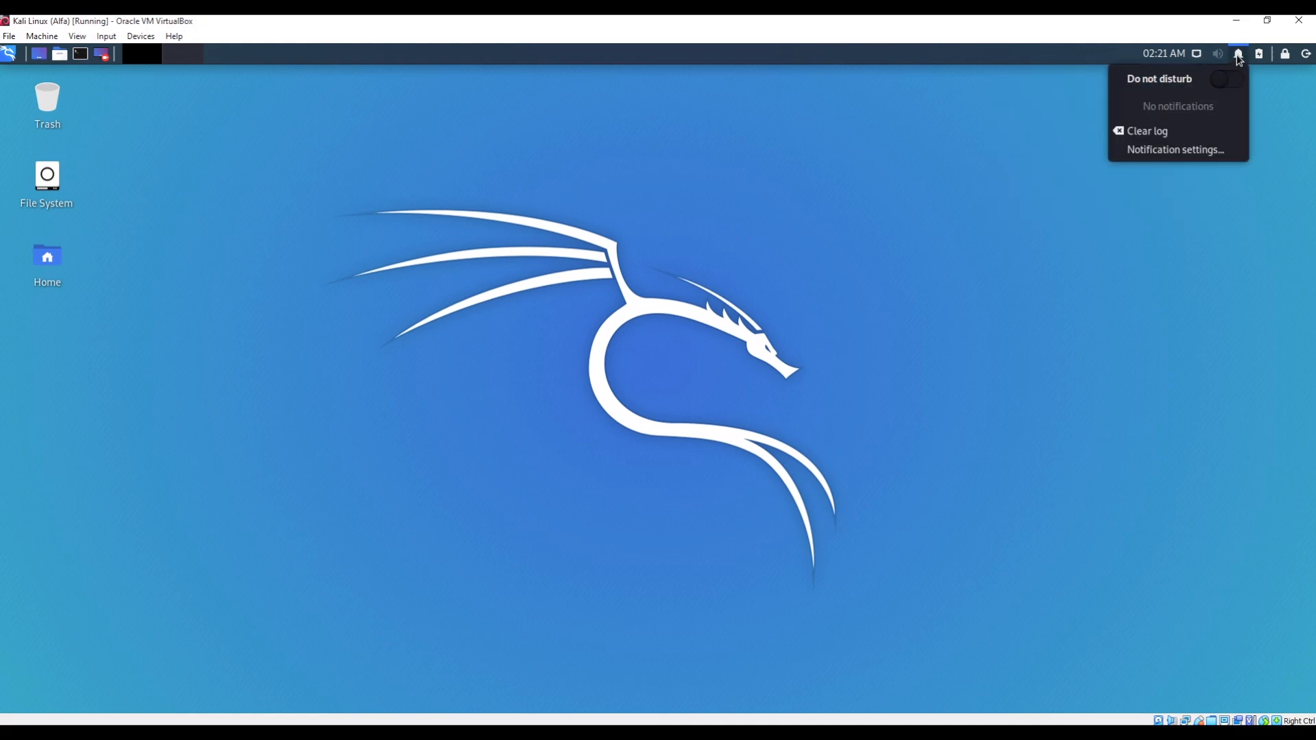
click(1237, 55)
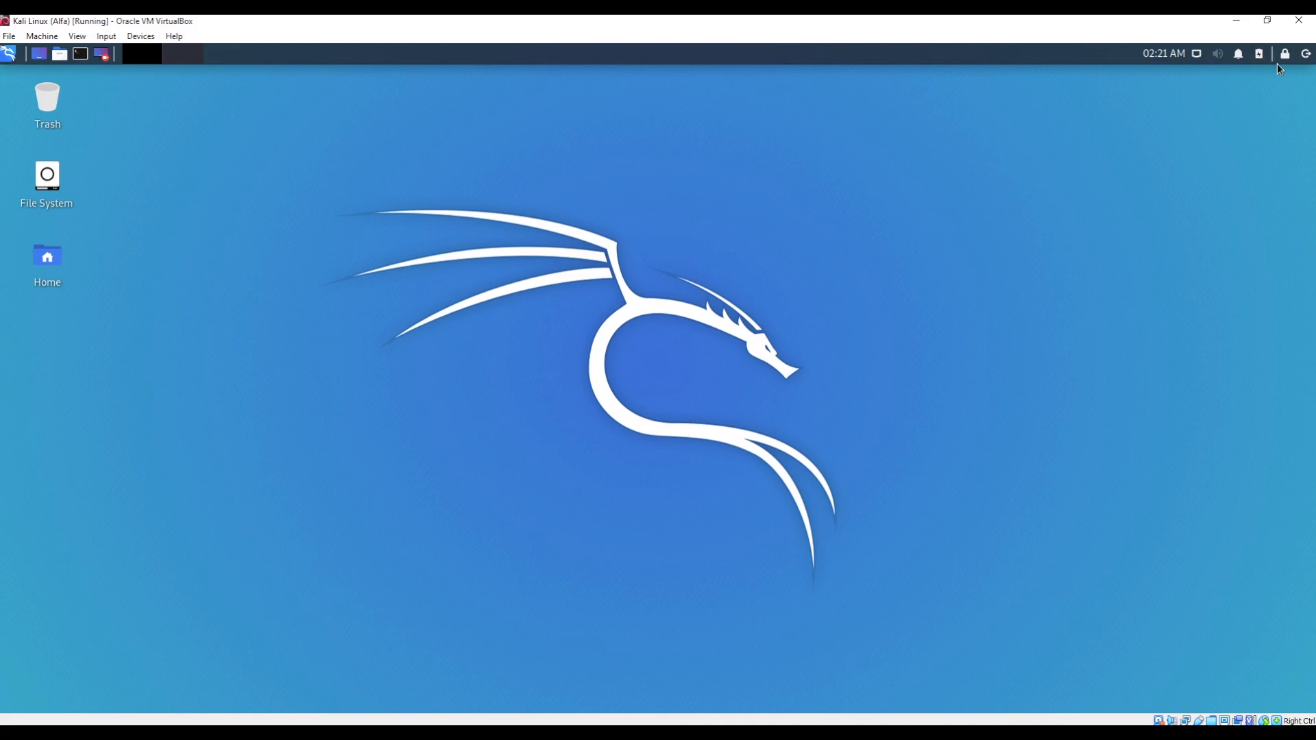
click(1305, 59)
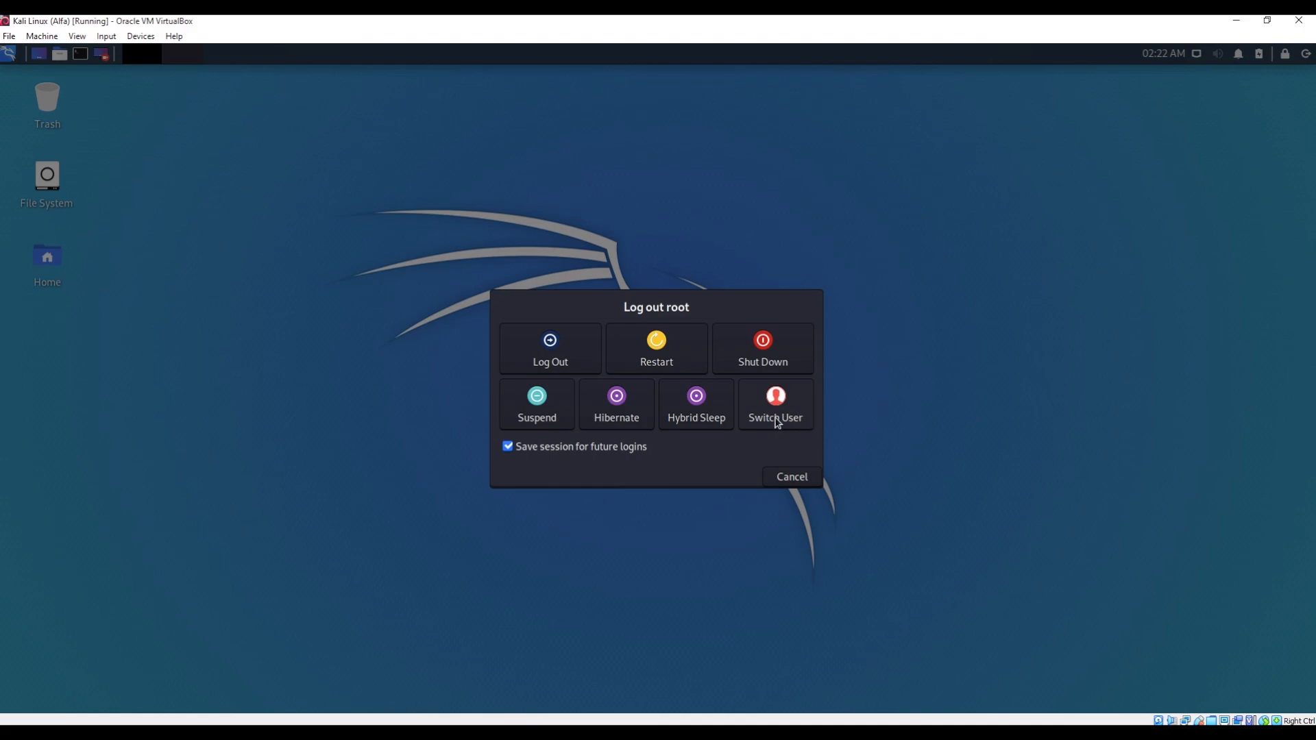
click(788, 476)
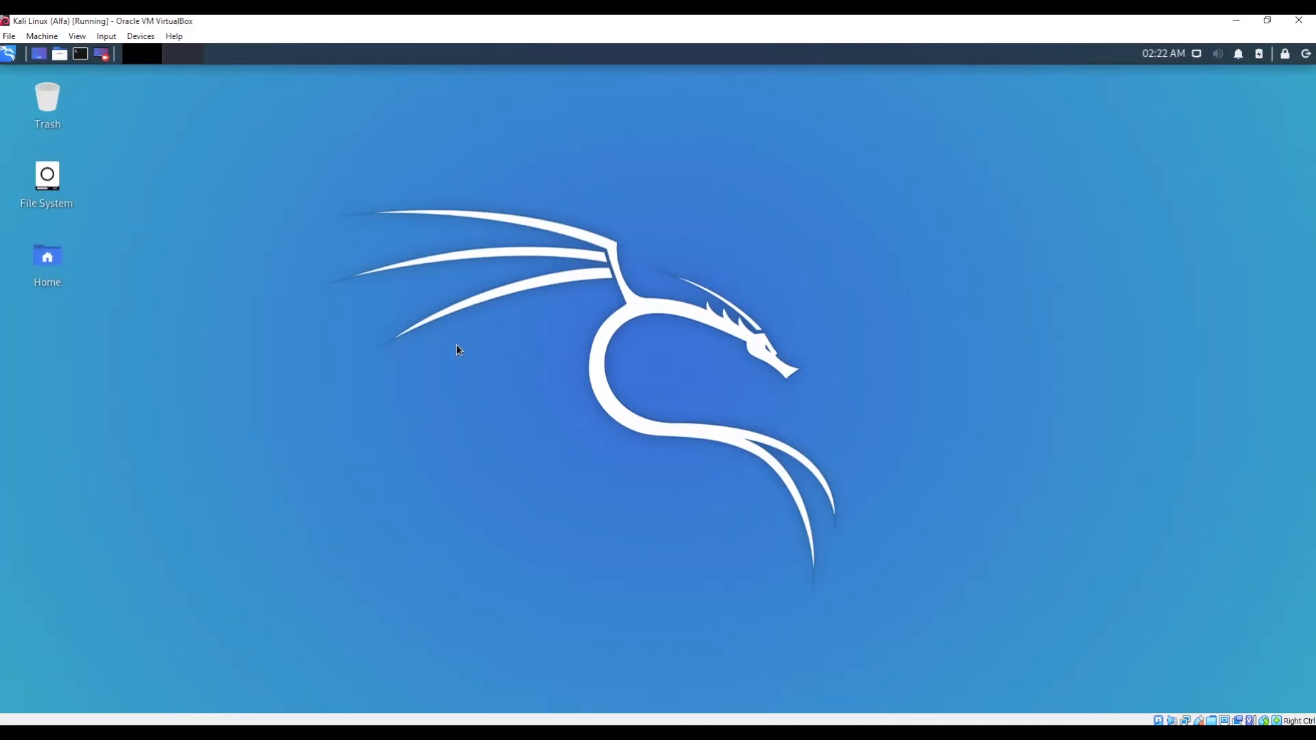
click(8, 55)
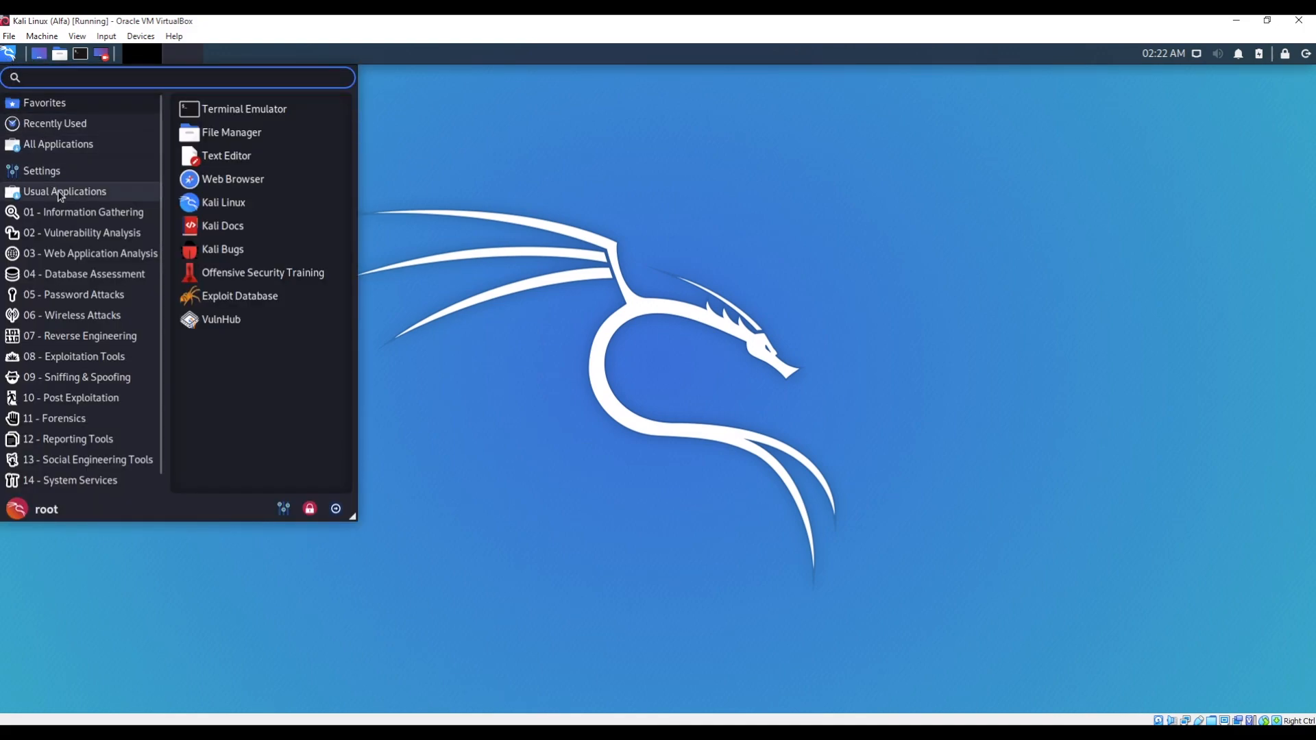
- Browse the Kali menu categories from Information Gathering to Wireless Attacks, expanding the web proxy and crawler groups
click(95, 218)
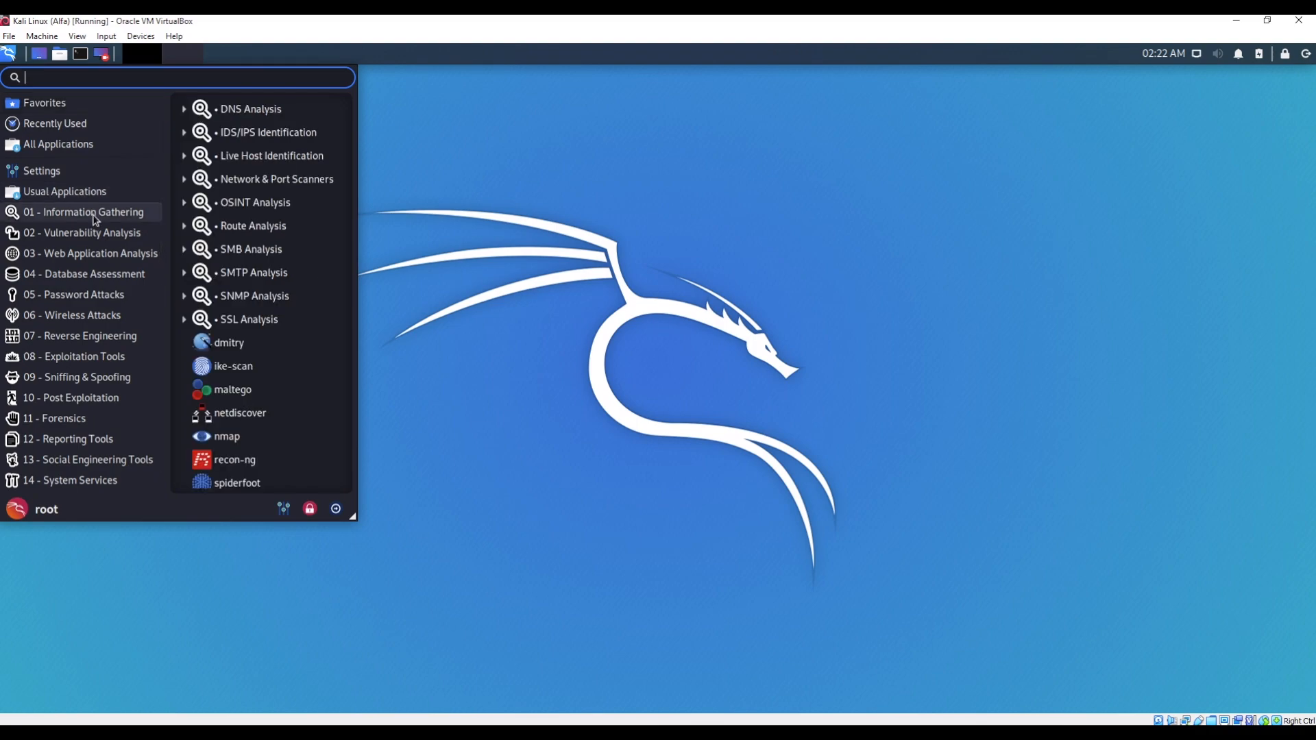
click(121, 237)
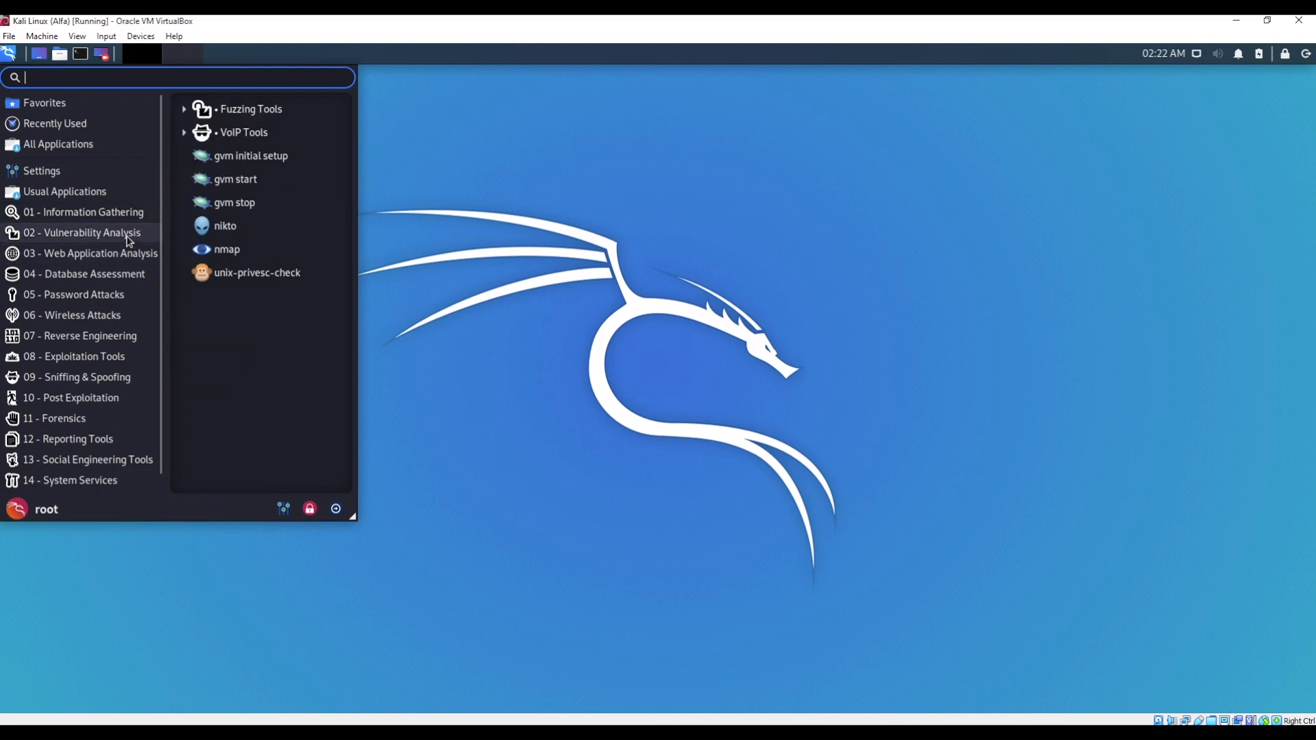
click(127, 254)
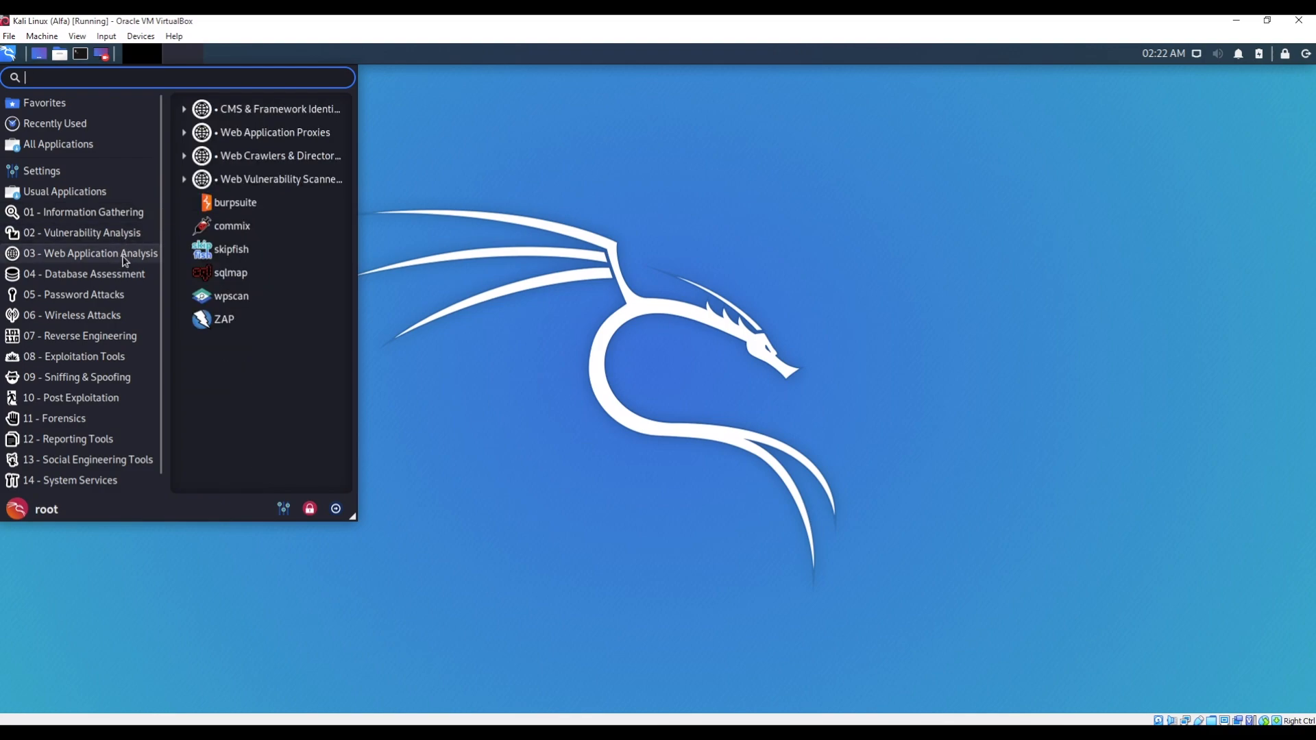
click(259, 134)
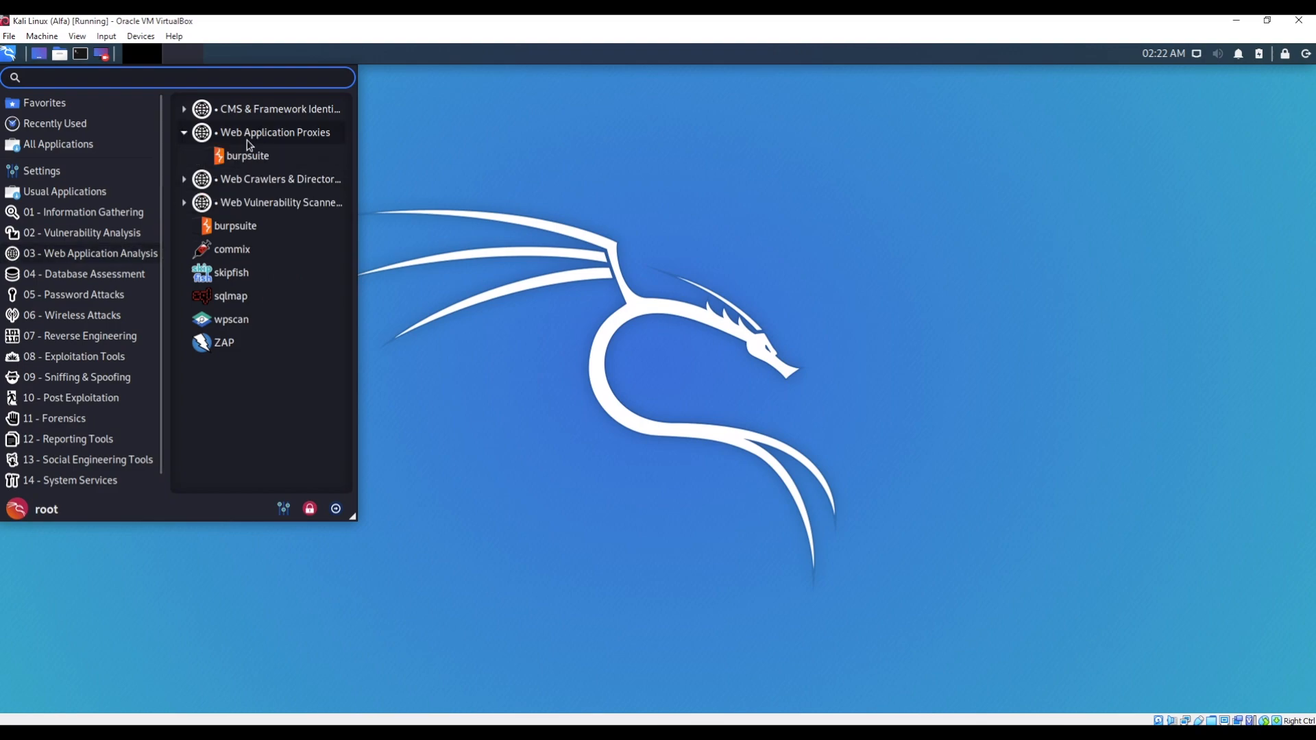
click(229, 181)
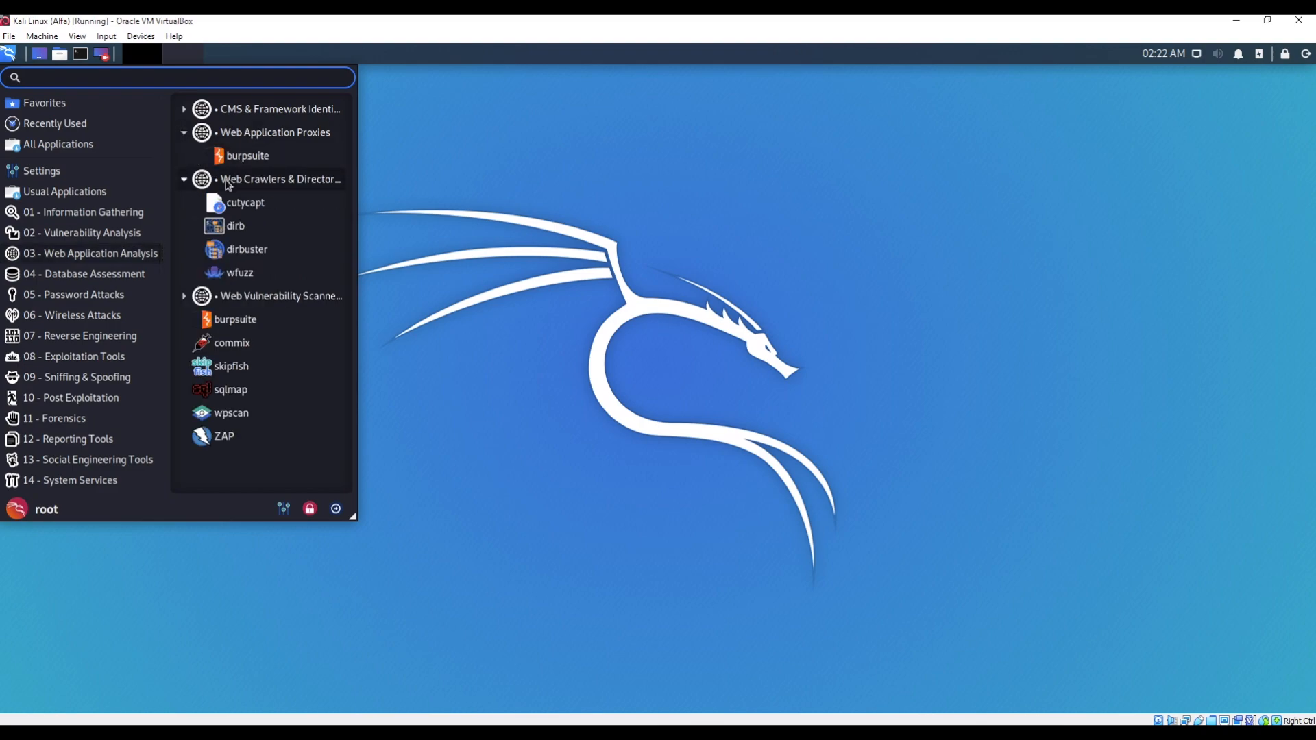
click(98, 282)
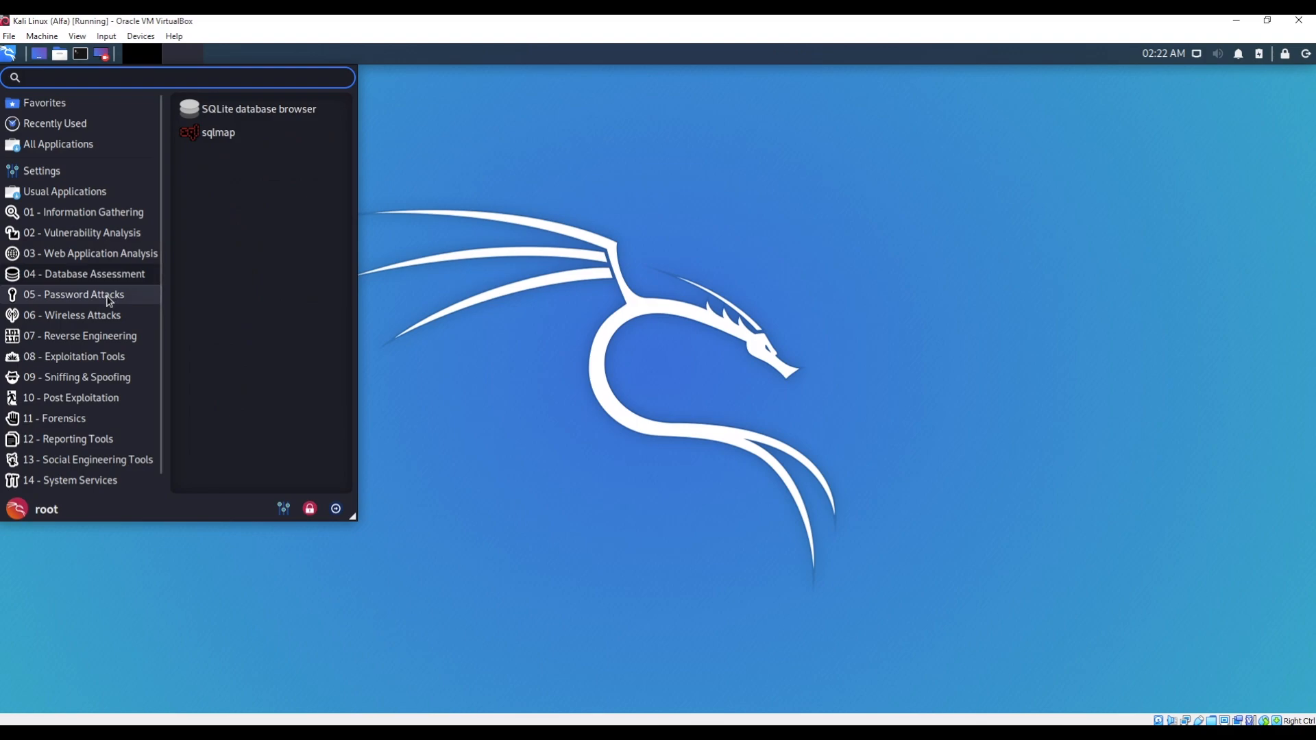
click(106, 303)
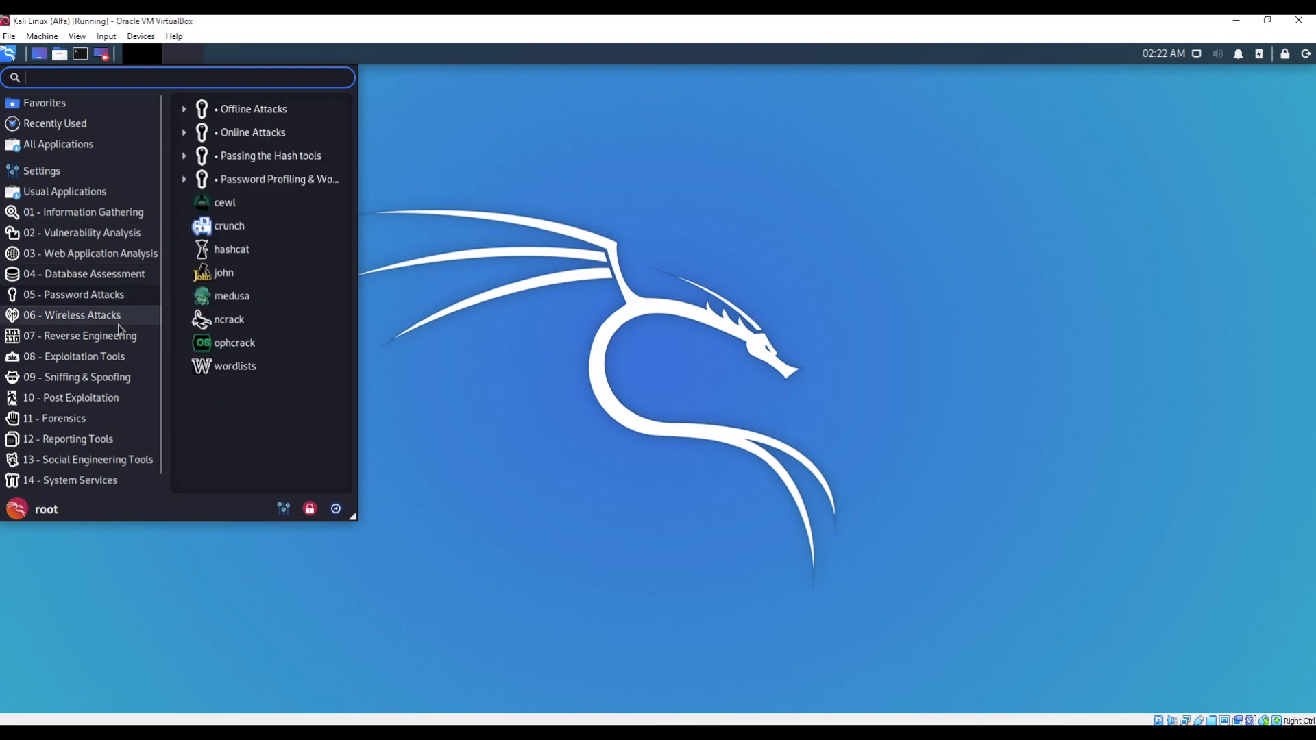
click(113, 321)
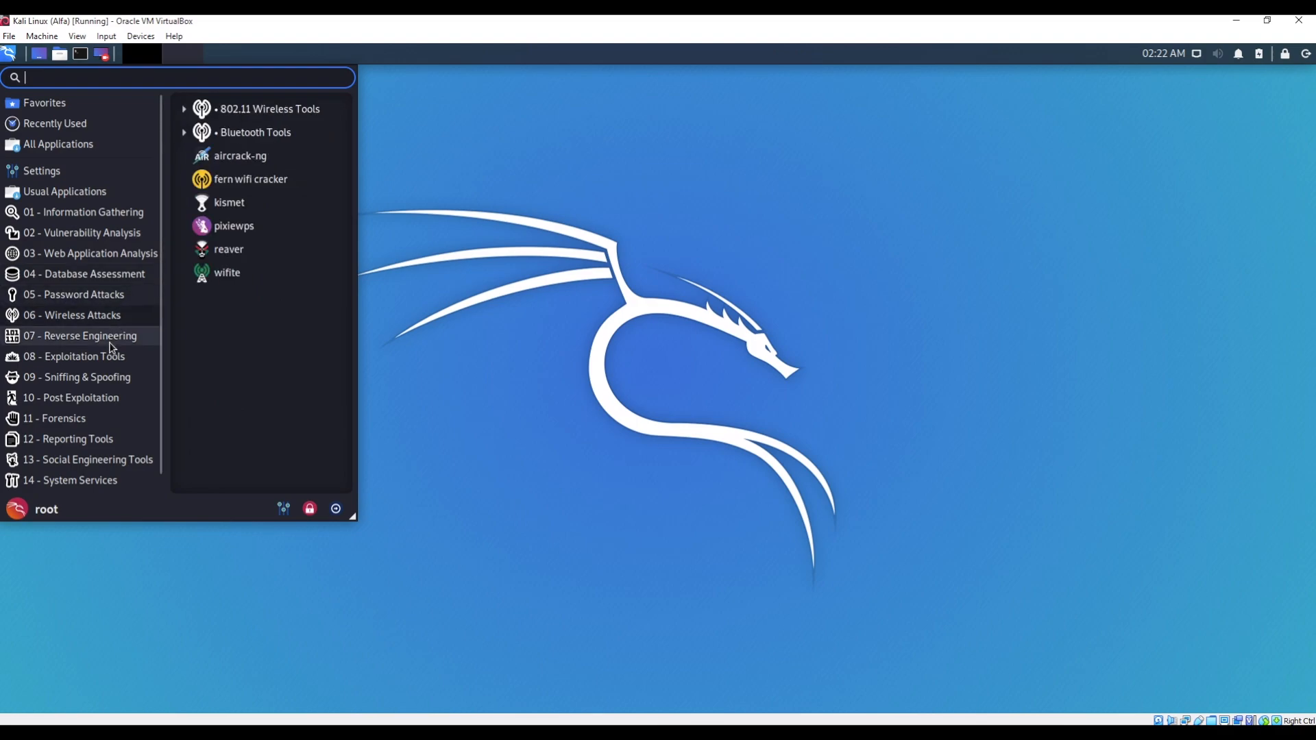
- Continue through Reverse Engineering, Exploitation, Post Exploitation, Forensics, Reporting and Social Engineering to System Services
click(111, 348)
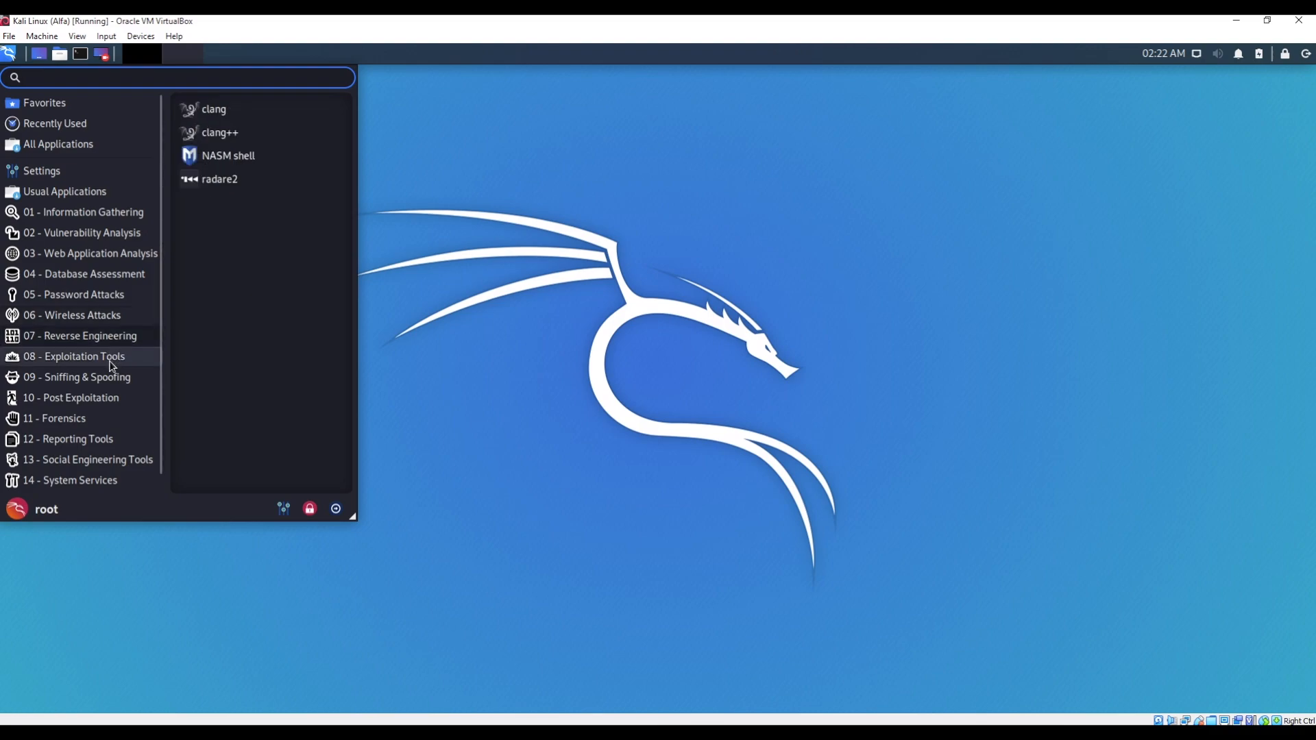
click(111, 364)
click(114, 383)
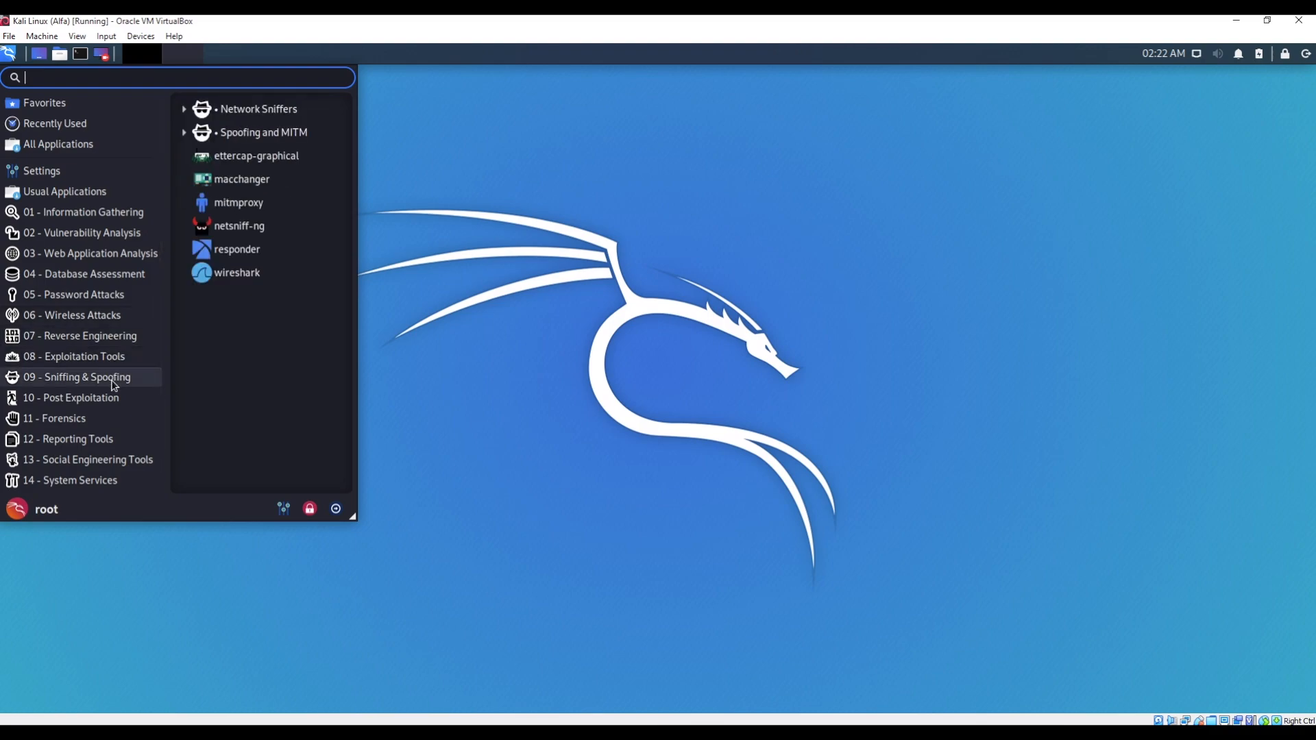
click(98, 419)
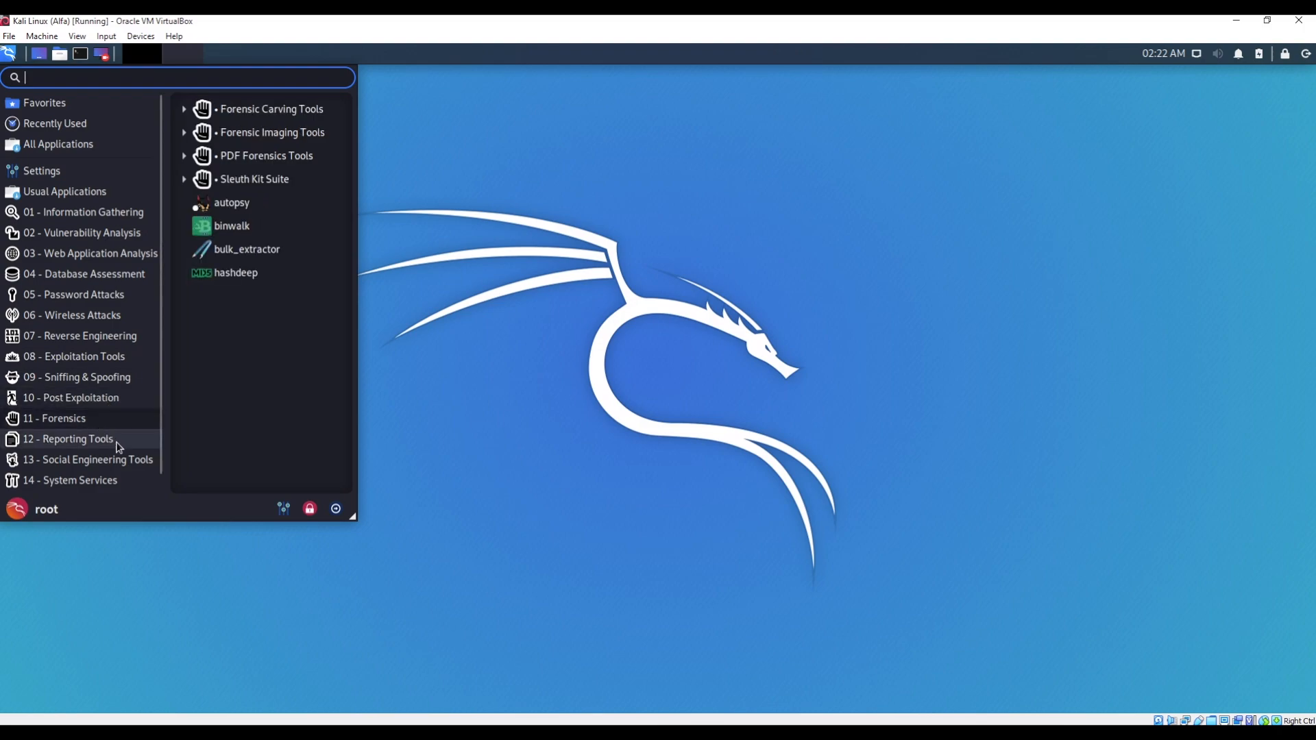
click(118, 445)
click(122, 463)
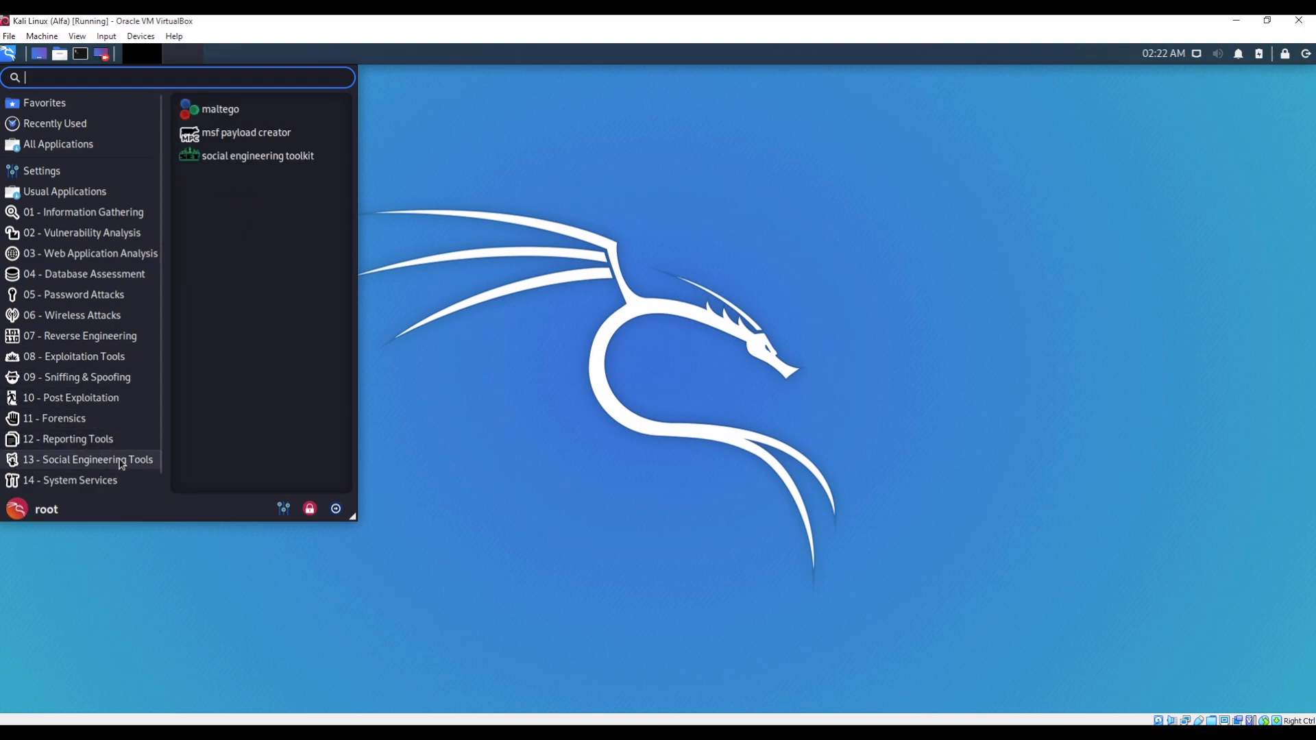
click(126, 481)
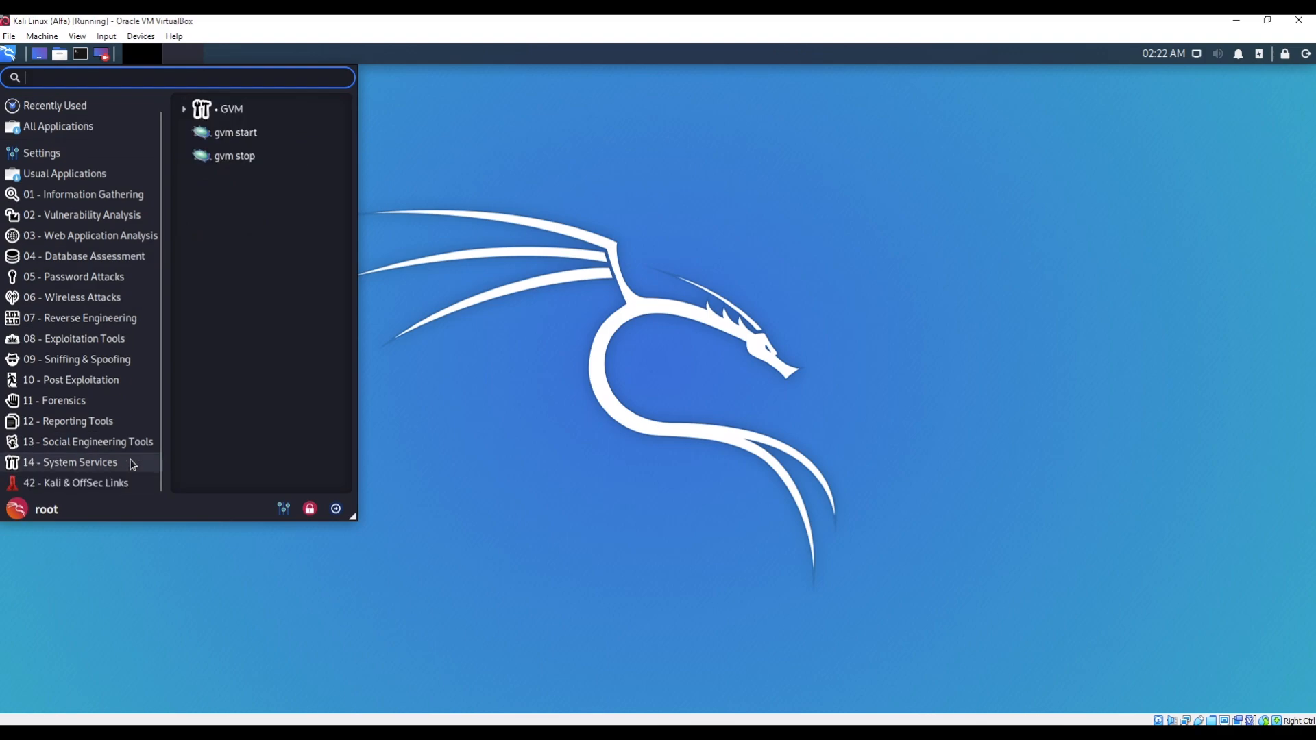
scroll(129, 379, up, 2)
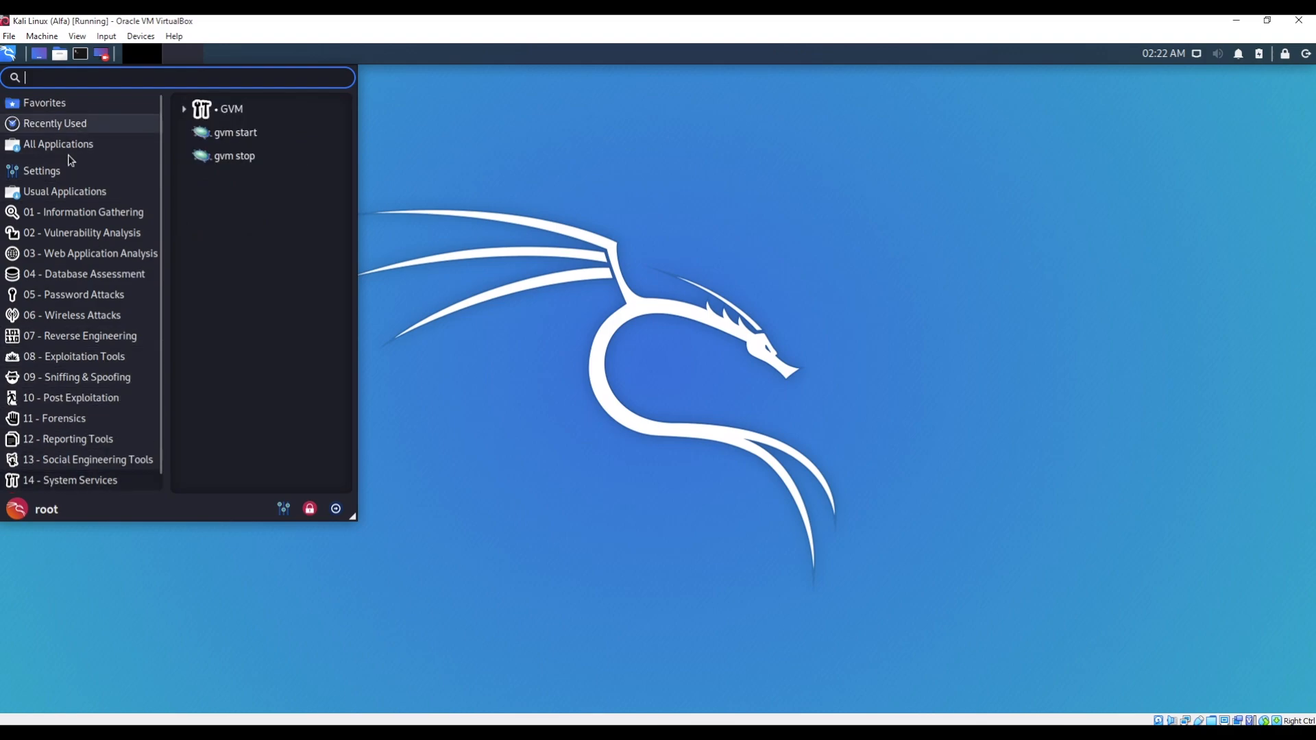
- Open a new Kali terminal window and move it toward the screen centre
click(81, 55)
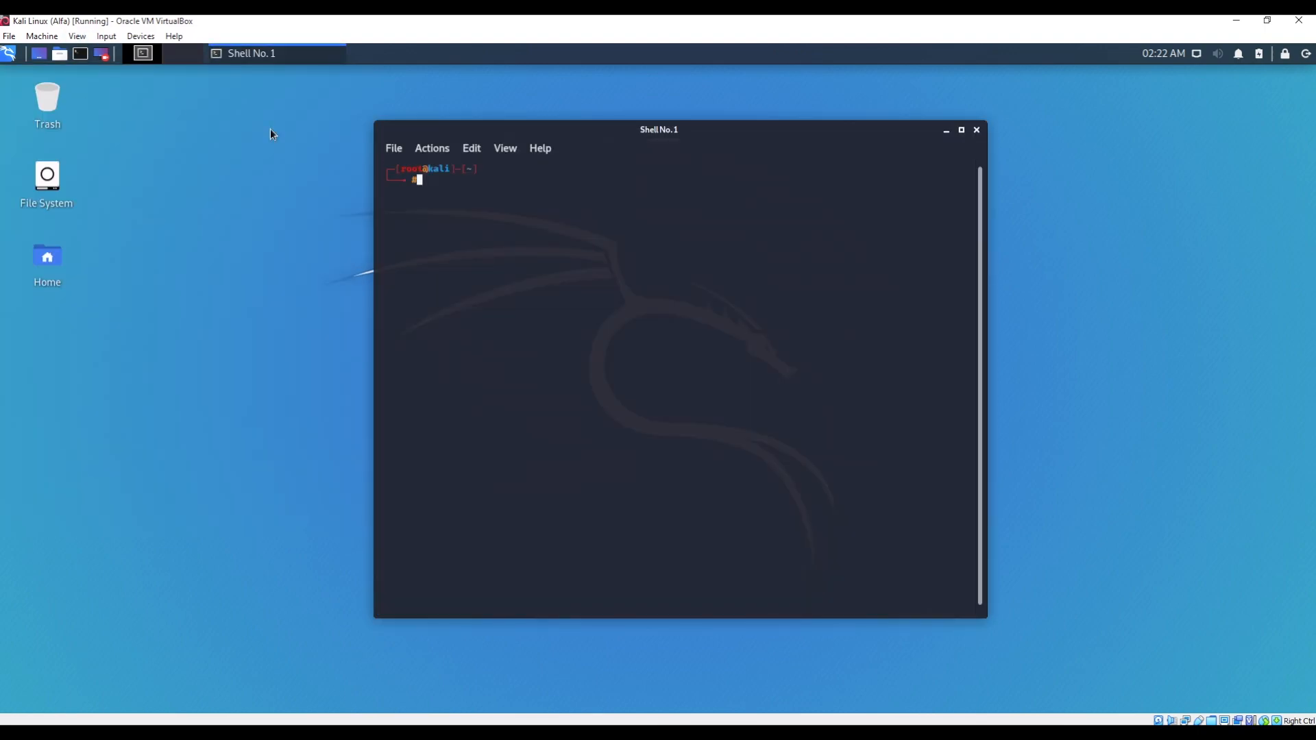
drag(693, 130, 673, 125)
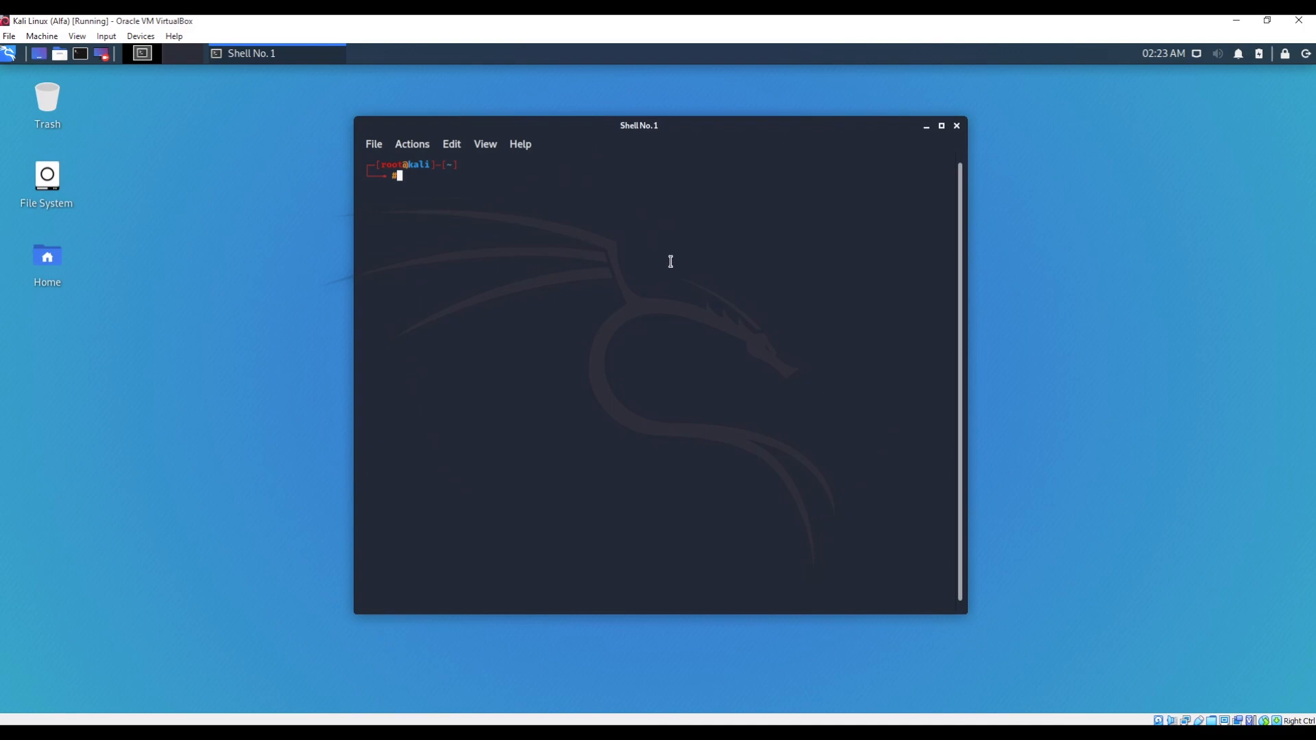
drag(666, 125, 747, 134)
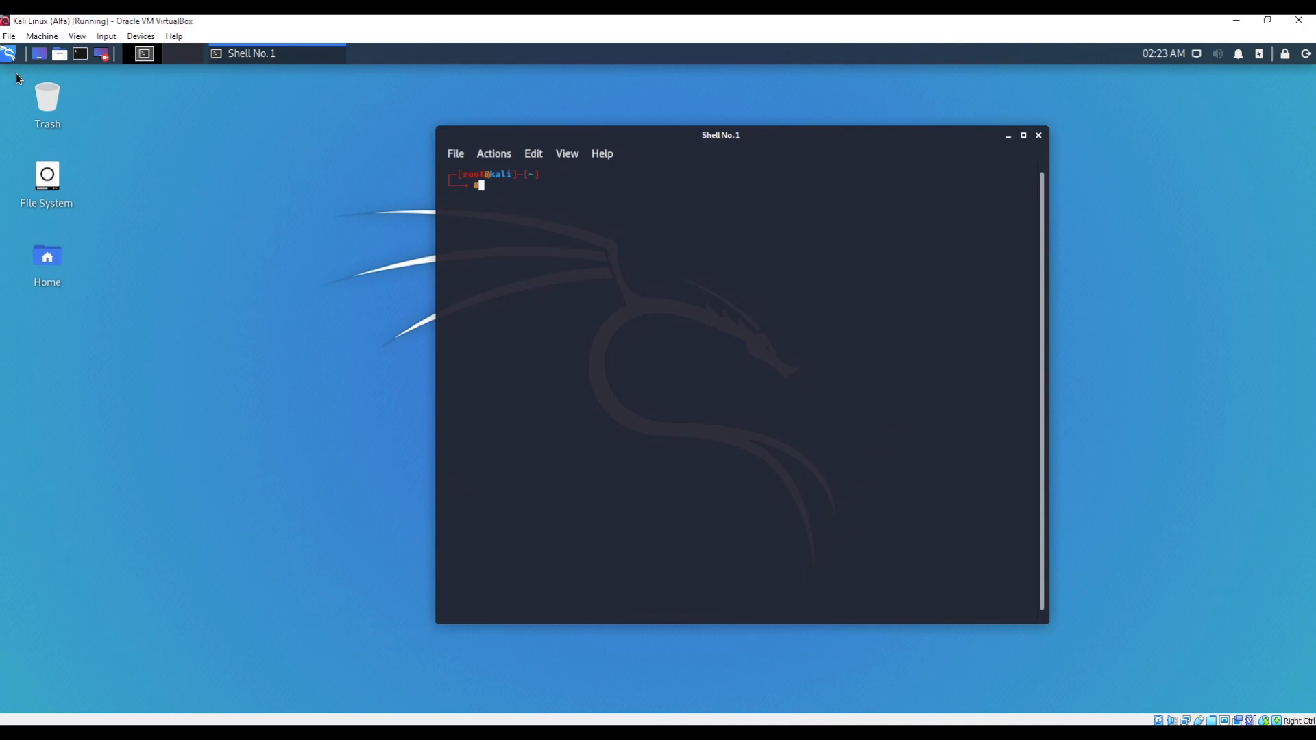
- Search 'fire', drag Firefox ESR onto the desktop below Home, and launch it from the shortcut
click(9, 53)
text(f)
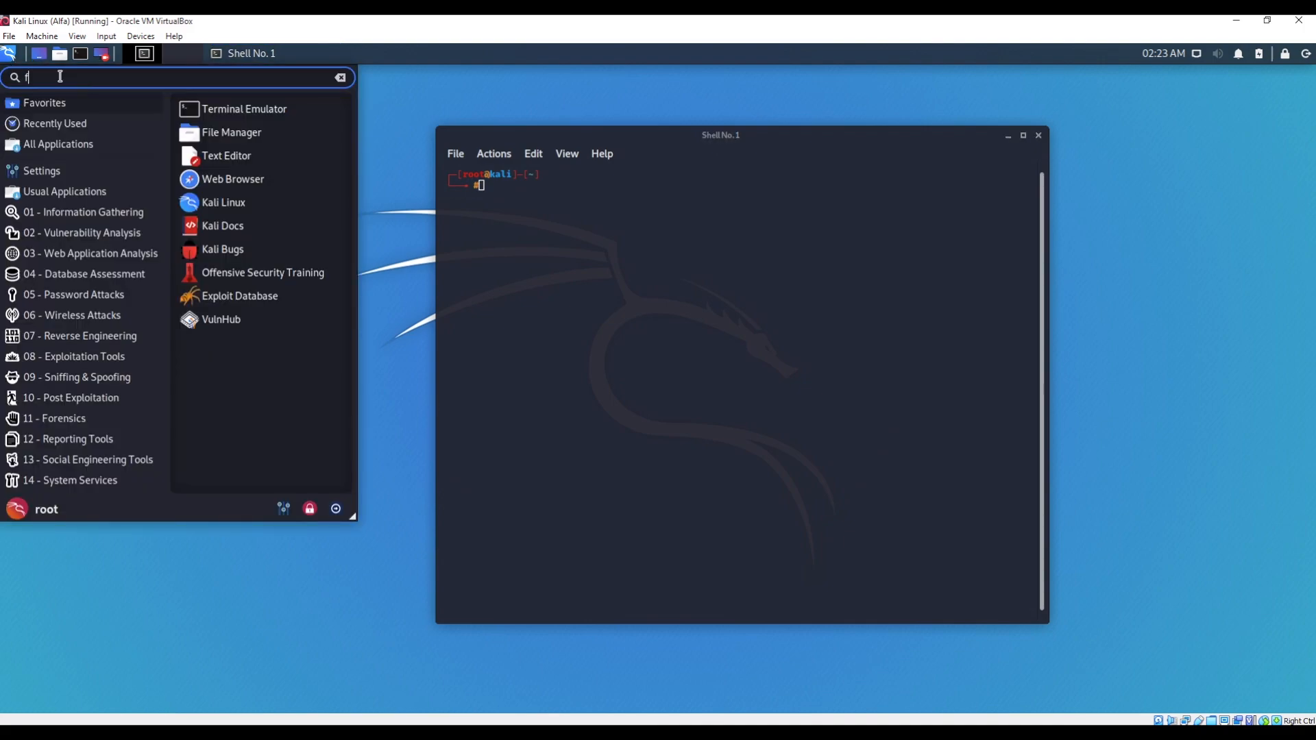
text(ire)
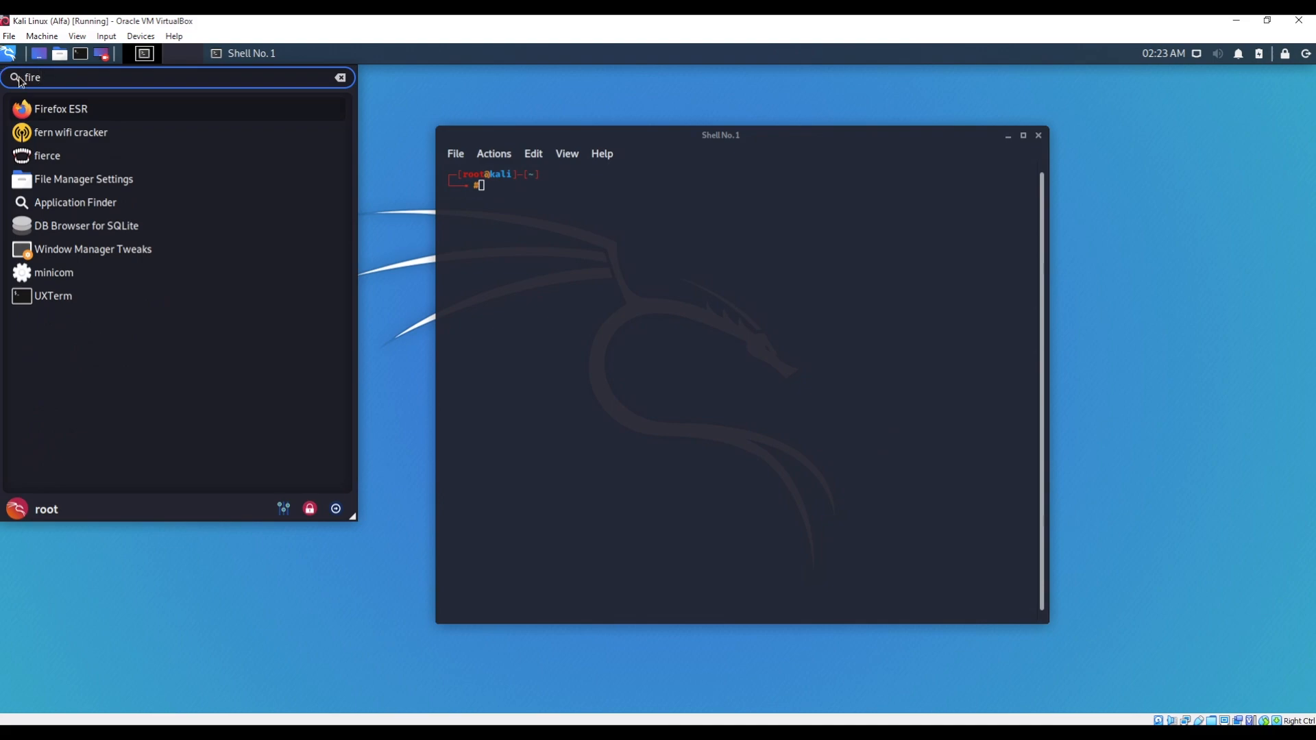
drag(50, 111, 425, 96)
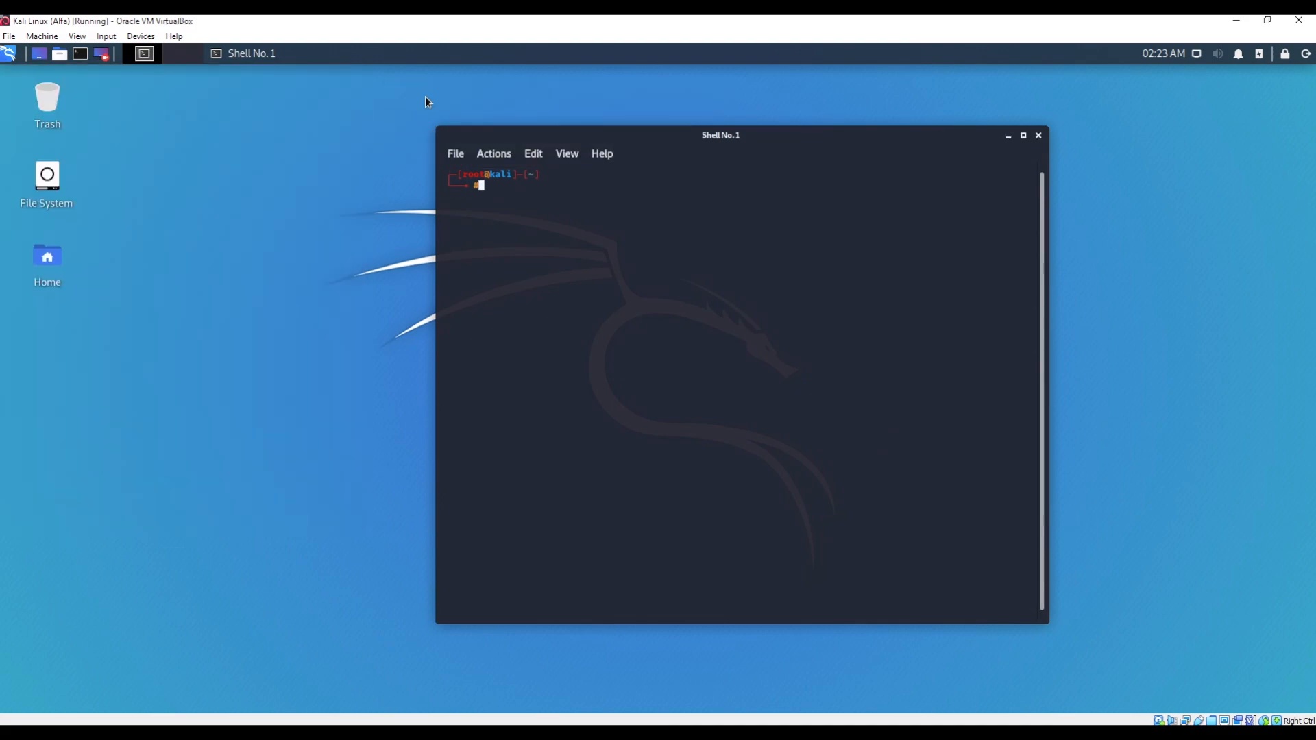
drag(55, 652, 52, 451)
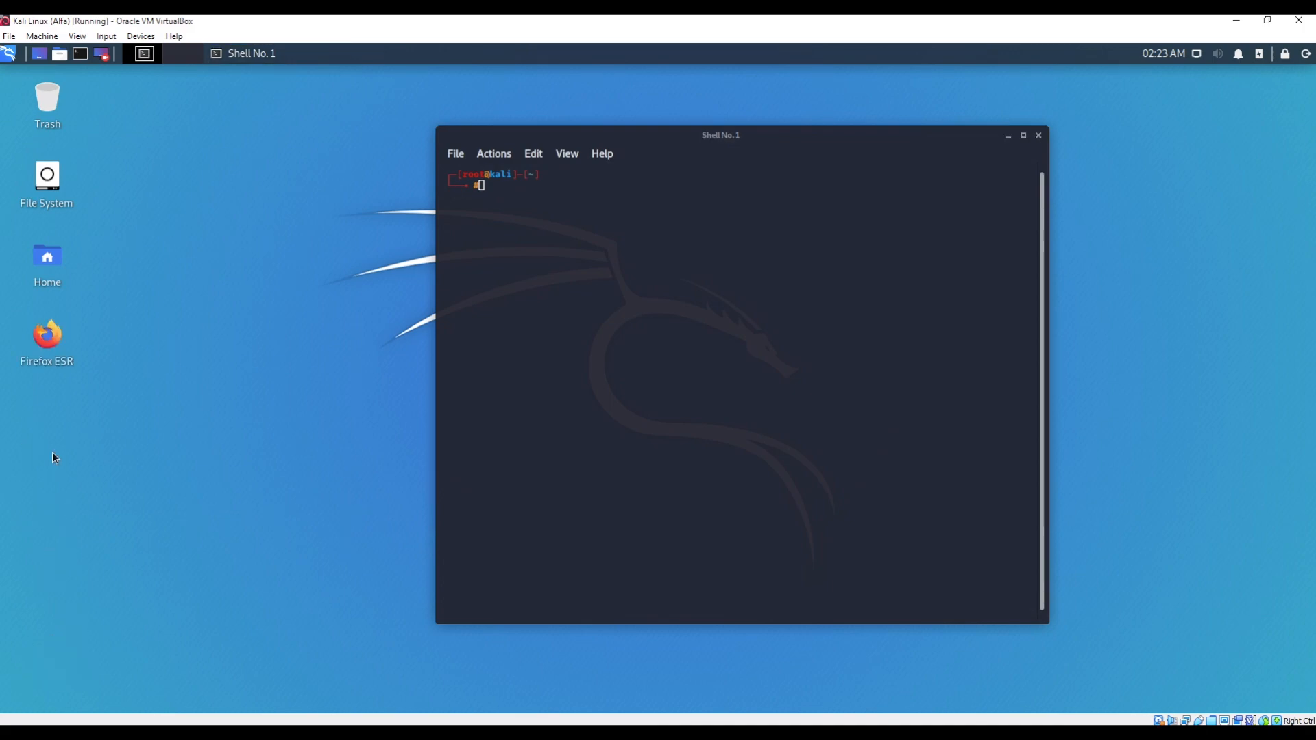
double_click(61, 347)
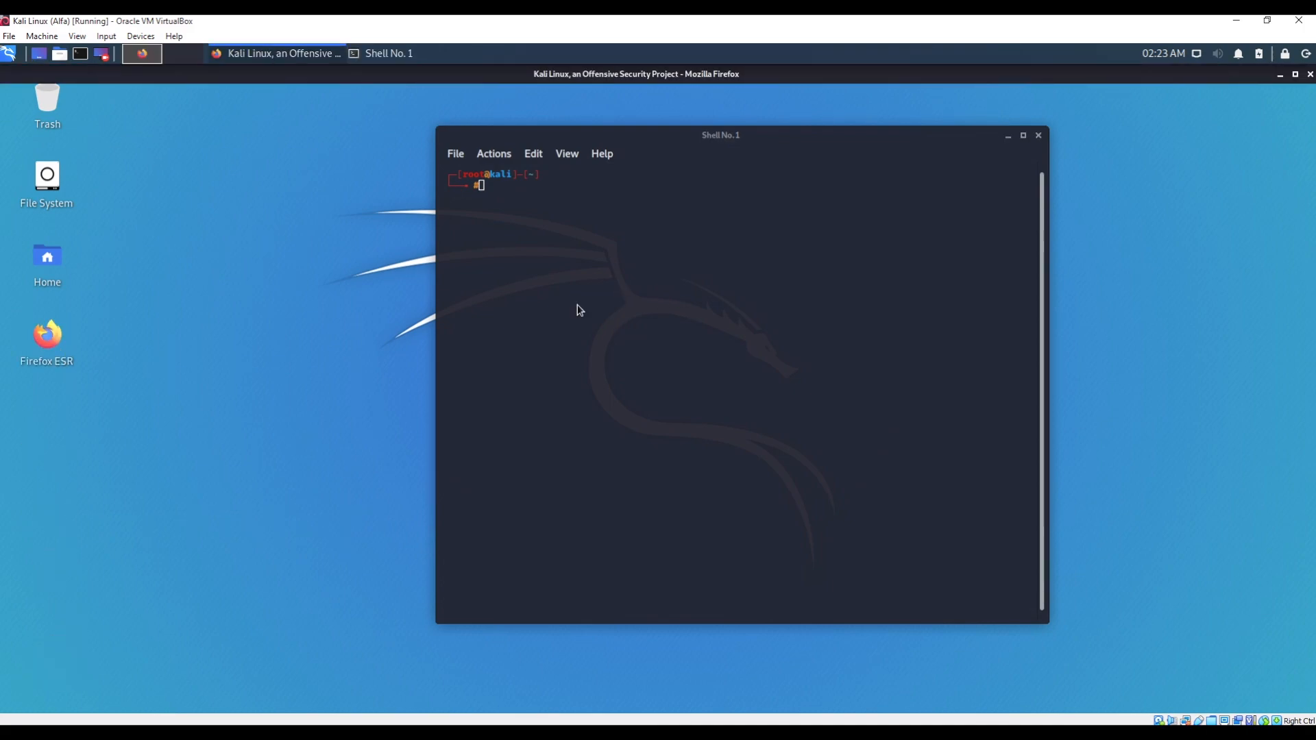
- Scroll the Kali homepage, visit the Kali Tools and Exploit Database sites, then close Firefox
scroll(1040, 382, down, 10)
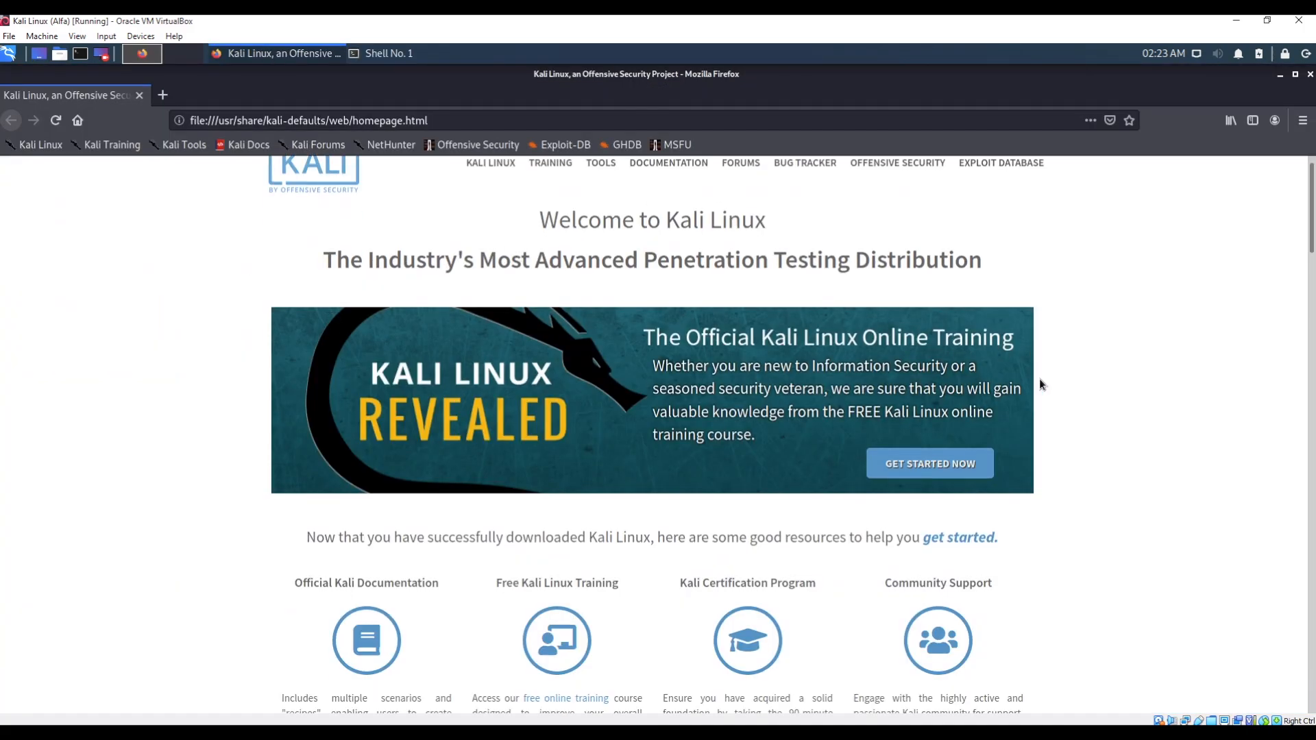
scroll(666, 362, down, 3)
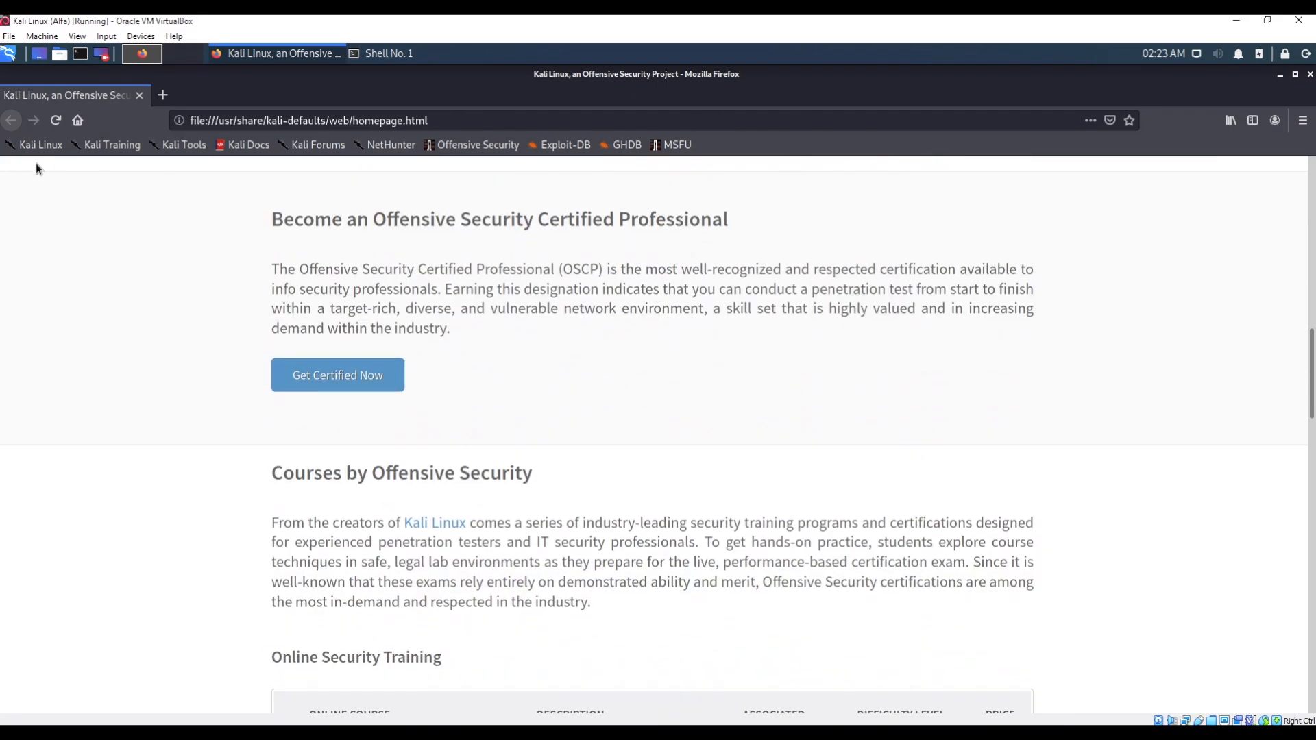
click(182, 150)
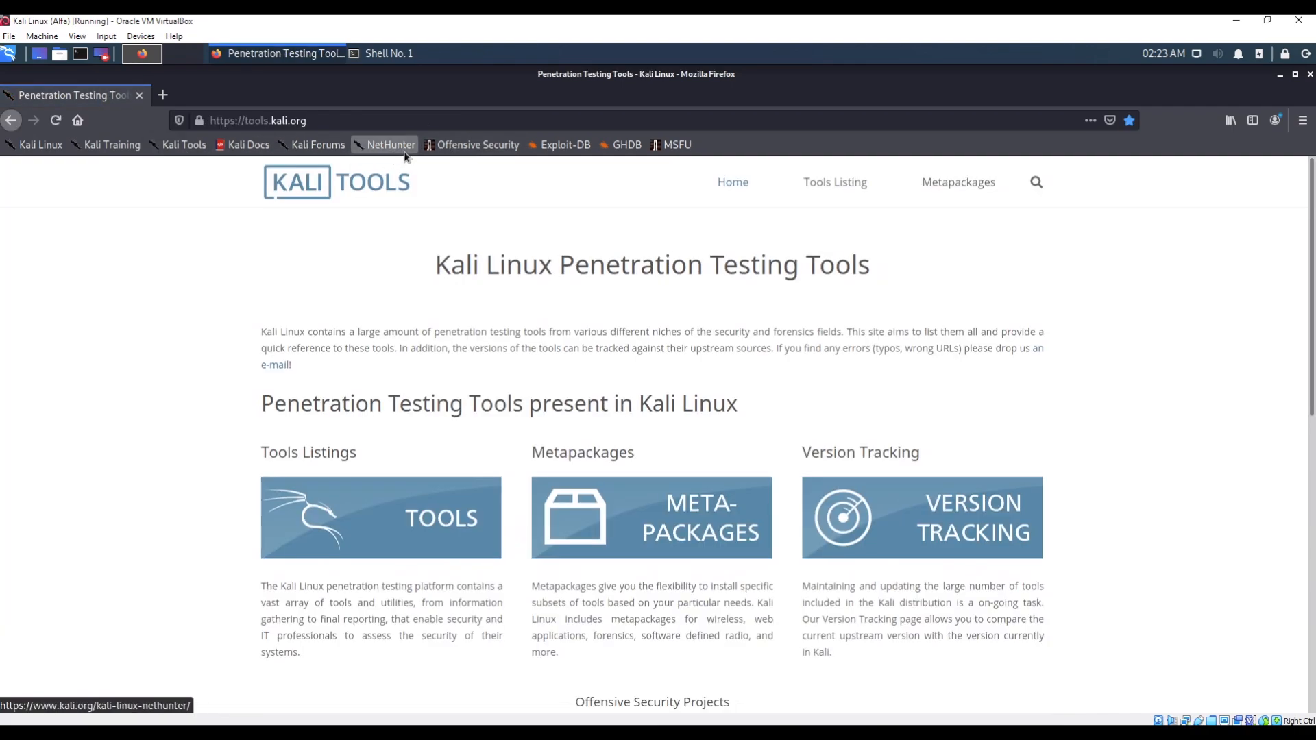
click(570, 151)
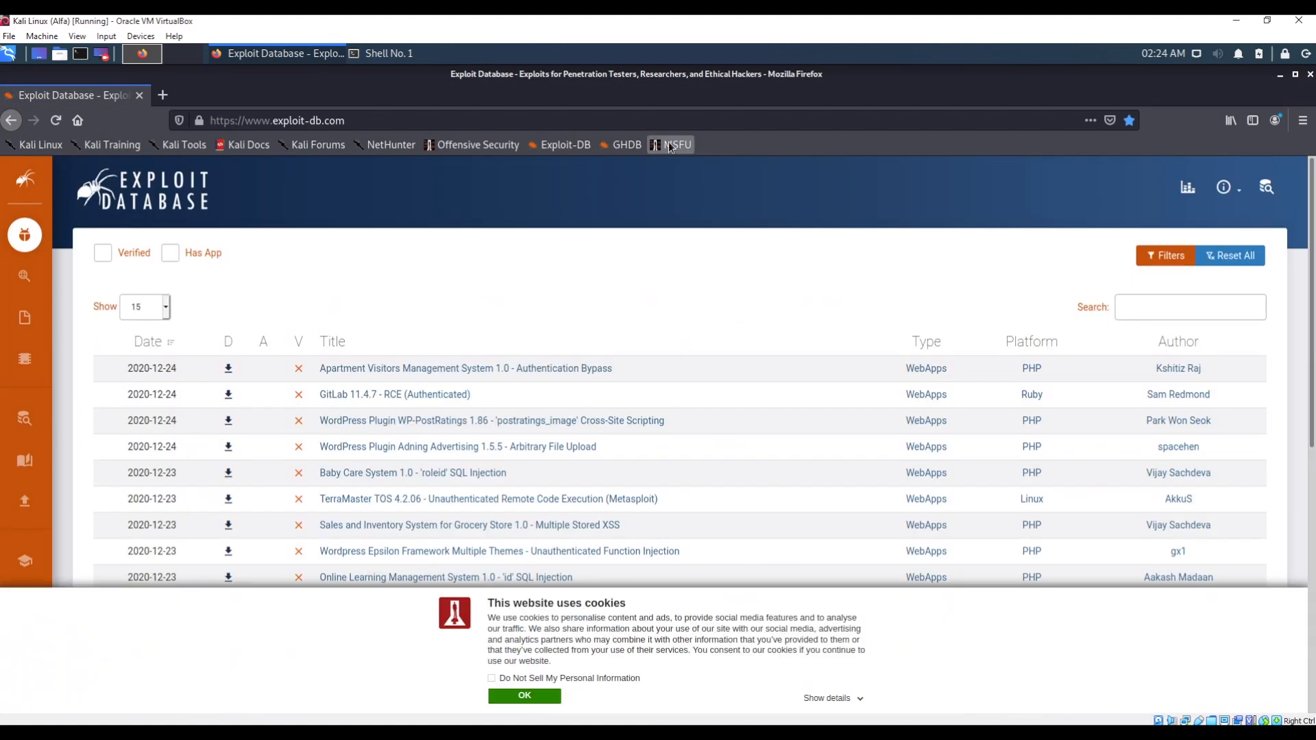
click(1310, 74)
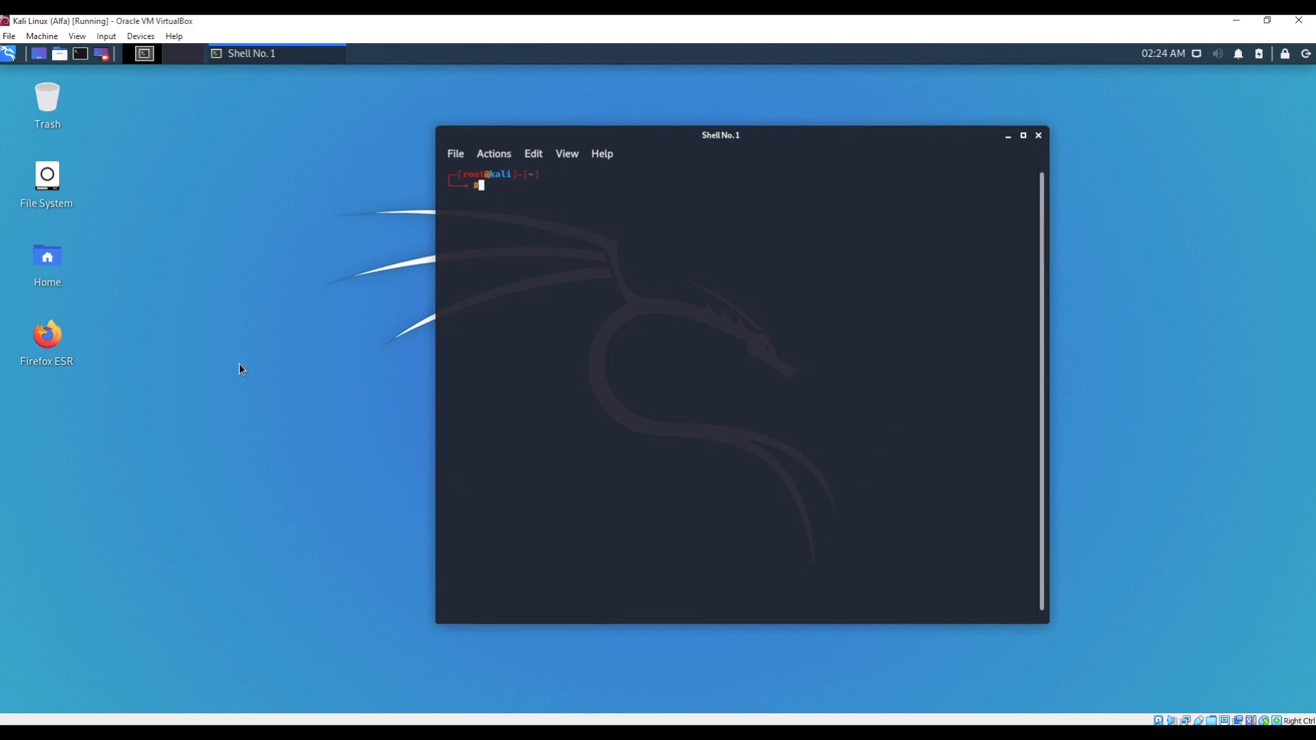